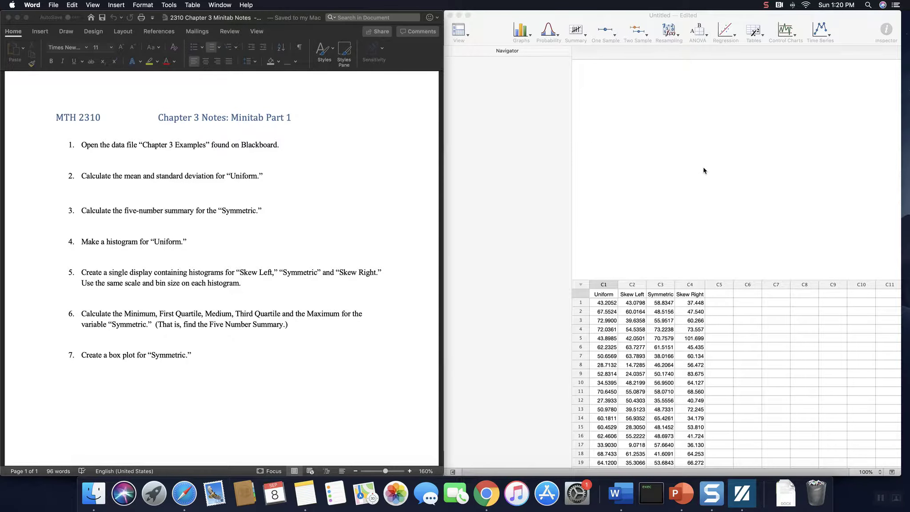
# Step: Start a Descriptive Statistics analysis with Uniform as the variable
pyautogui.click(609, 127)
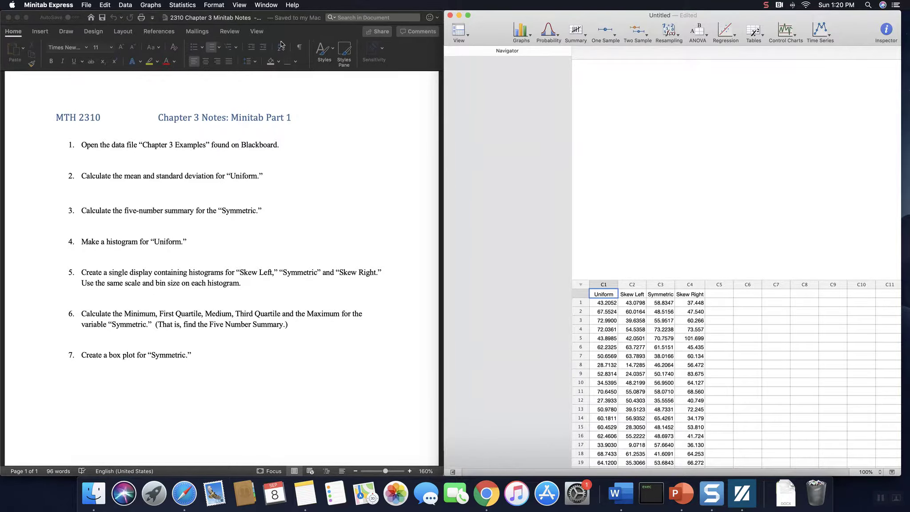
pyautogui.click(181, 7)
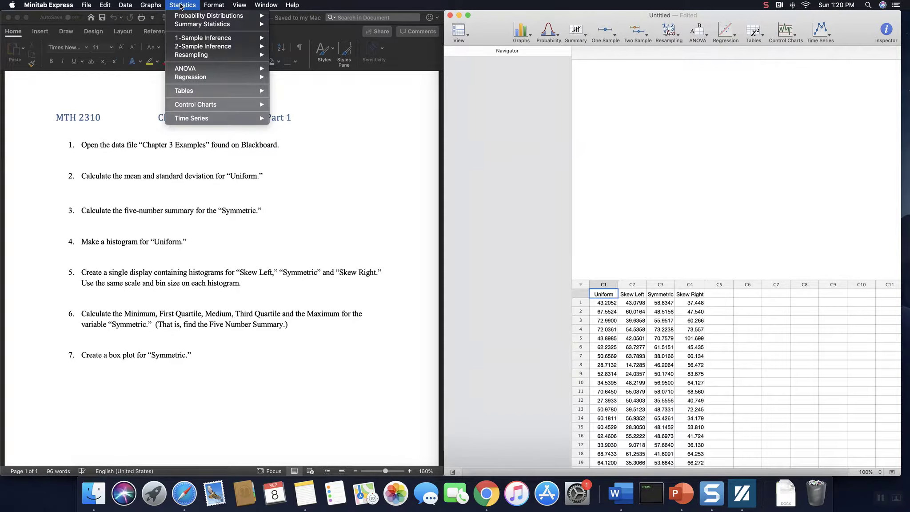
pyautogui.moveTo(235, 26)
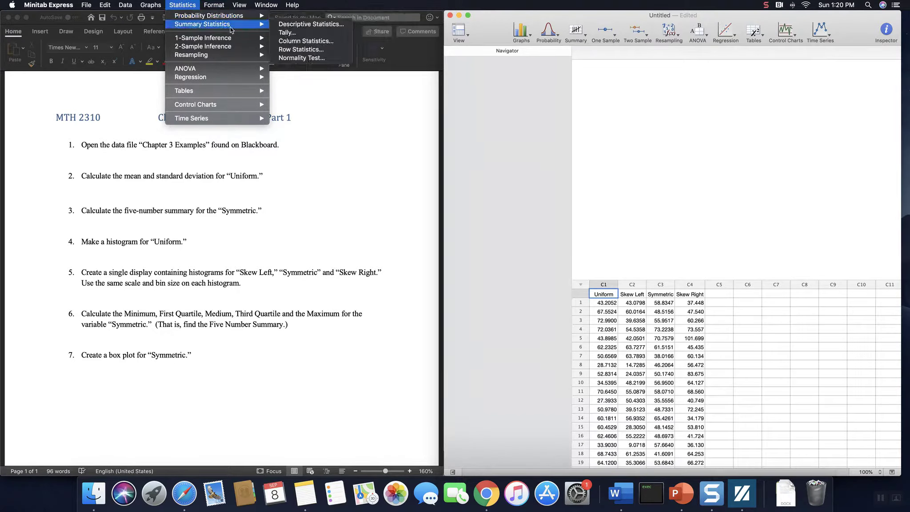
pyautogui.click(318, 28)
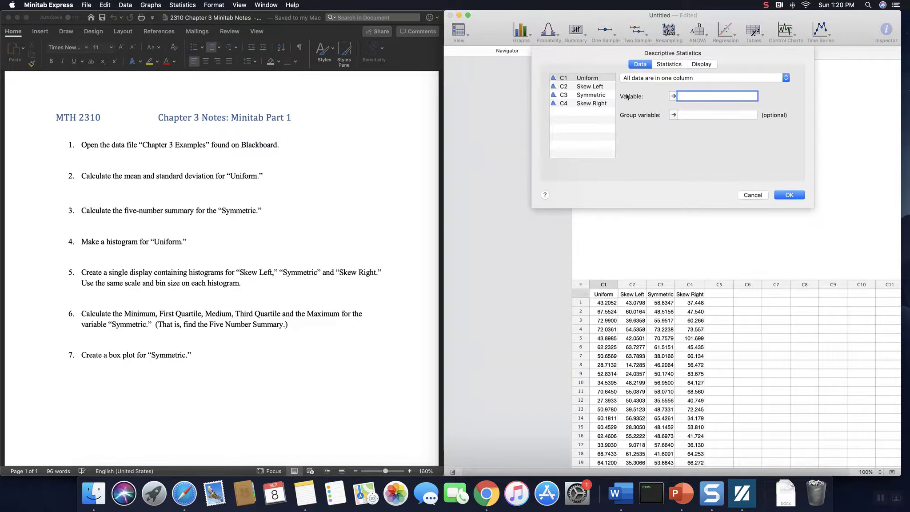
pyautogui.doubleClick(604, 82)
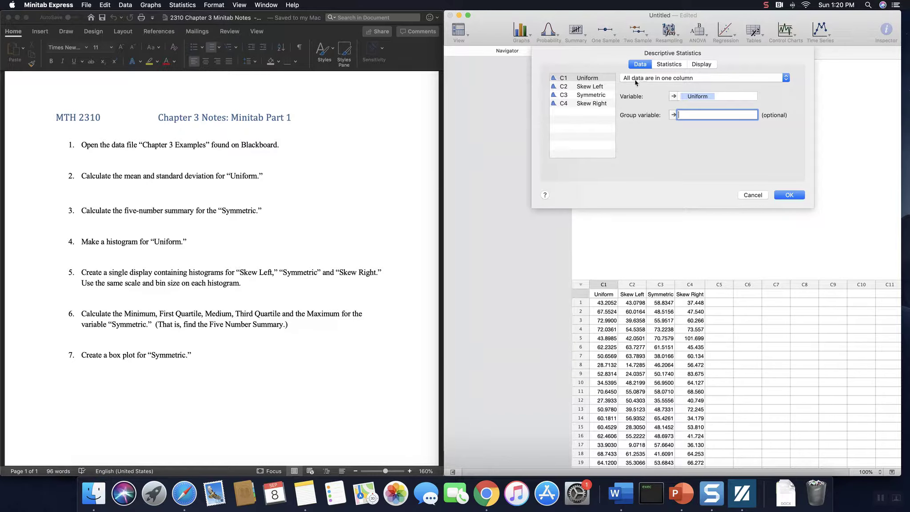
# Step: Restrict the Uniform output to only the mean and standard deviation, and run the analysis
pyautogui.click(668, 65)
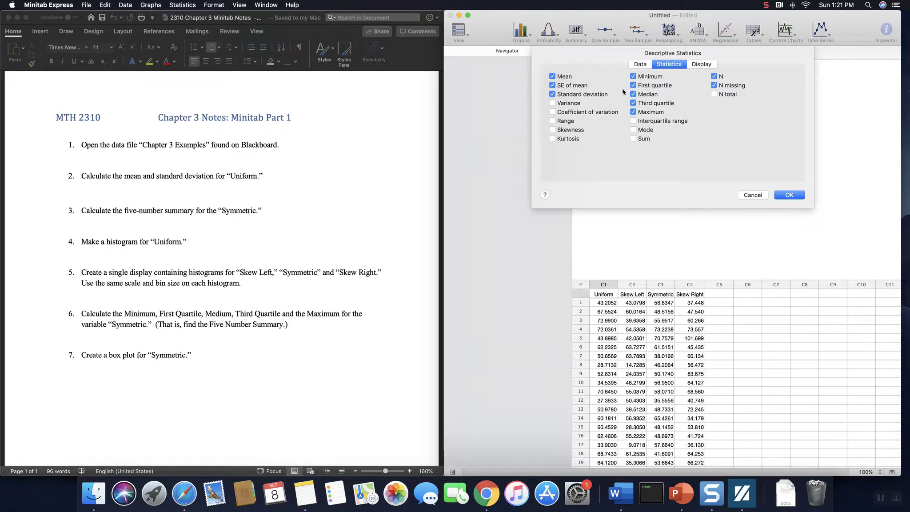
pyautogui.click(633, 76)
pyautogui.click(633, 86)
pyautogui.click(633, 94)
pyautogui.click(634, 103)
pyautogui.click(635, 112)
pyautogui.click(714, 76)
pyautogui.click(714, 85)
pyautogui.click(553, 87)
pyautogui.click(789, 195)
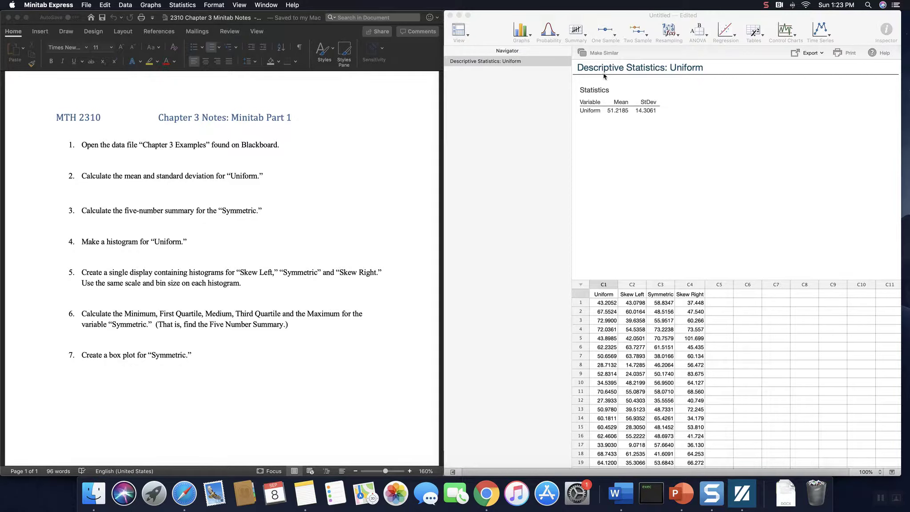
# Step: Start another Descriptive Statistics analysis with Symmetric as the variable
pyautogui.click(580, 38)
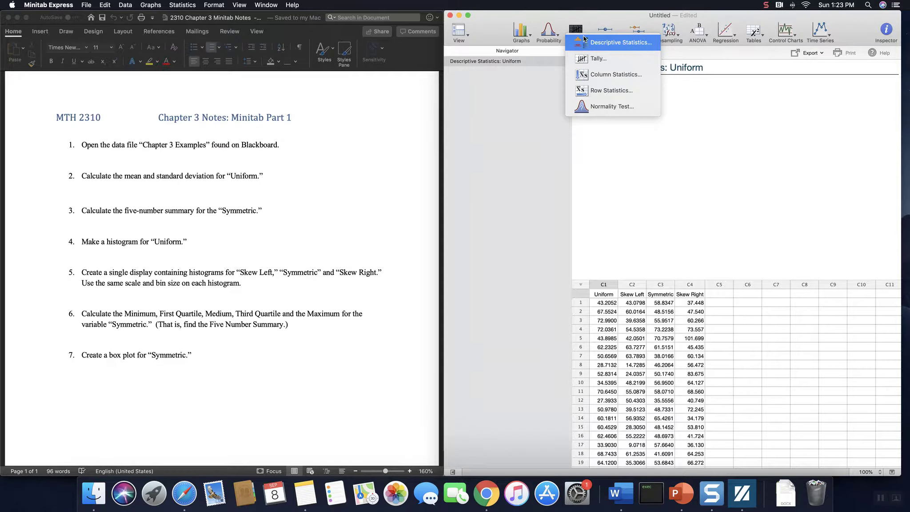
pyautogui.click(621, 44)
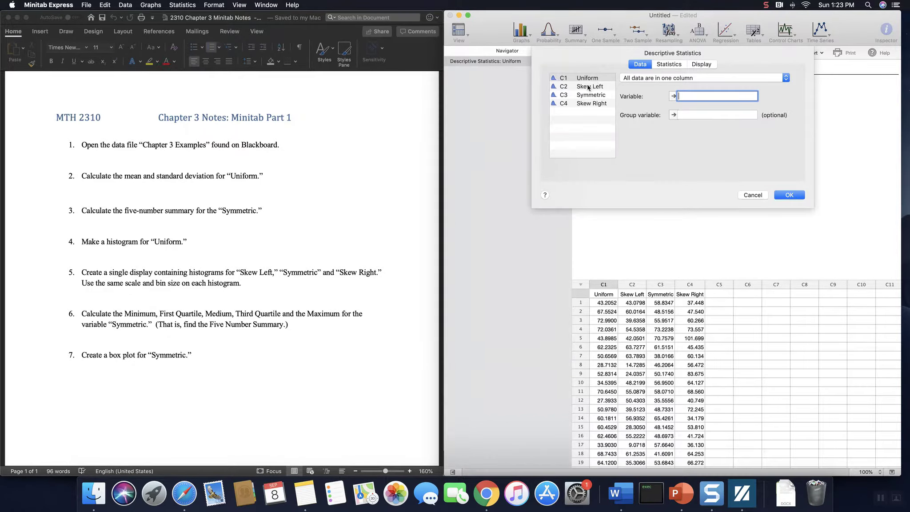
pyautogui.doubleClick(590, 95)
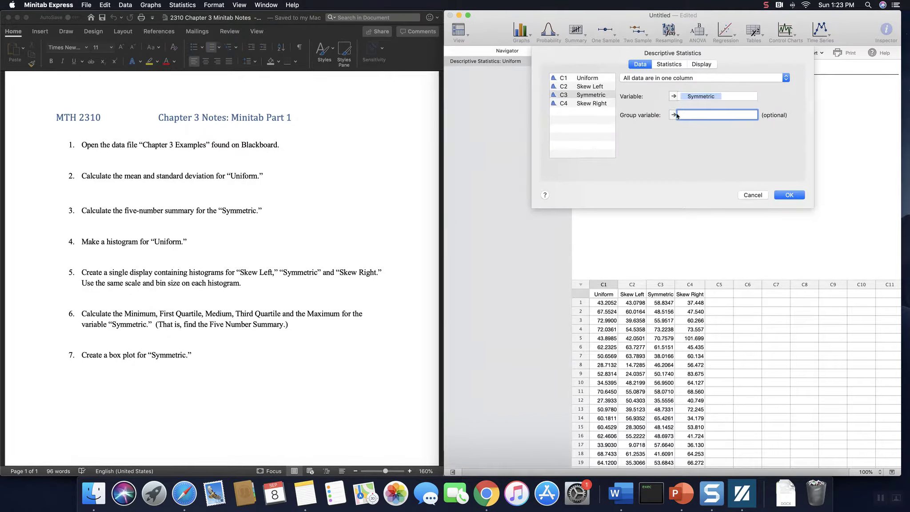
# Step: Restrict the Symmetric output to minimum, first quartile, median, third quartile and maximum, and run the analysis
pyautogui.click(666, 65)
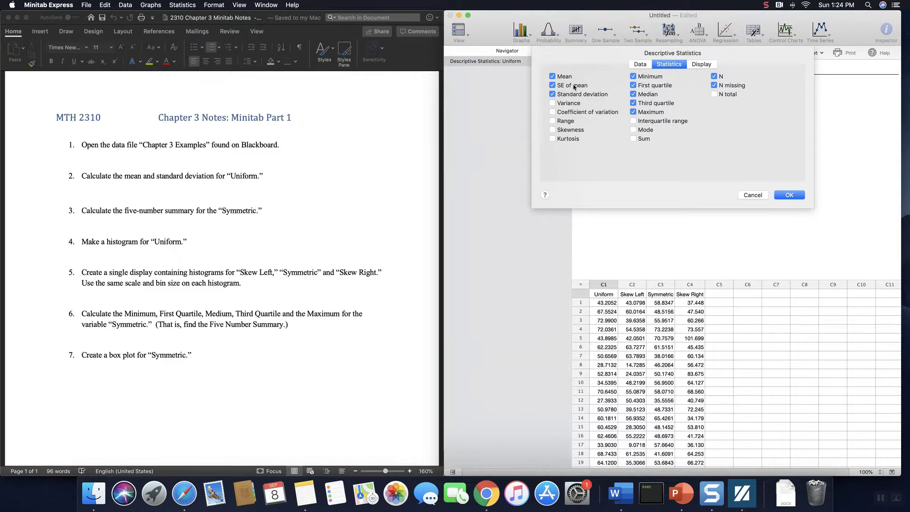
pyautogui.click(552, 77)
pyautogui.click(553, 85)
pyautogui.click(552, 95)
pyautogui.click(714, 77)
pyautogui.click(713, 85)
pyautogui.click(789, 195)
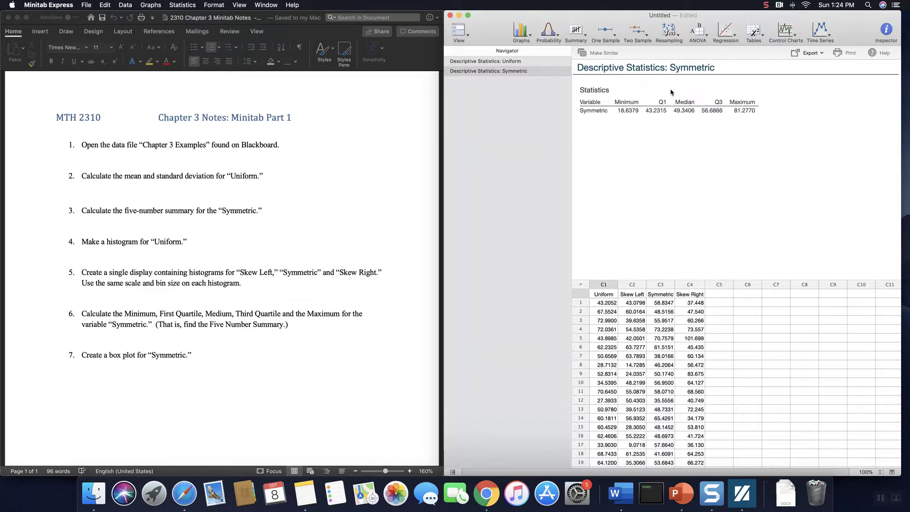
# Step: Create a simple single-variable histogram of Uniform
pyautogui.click(522, 61)
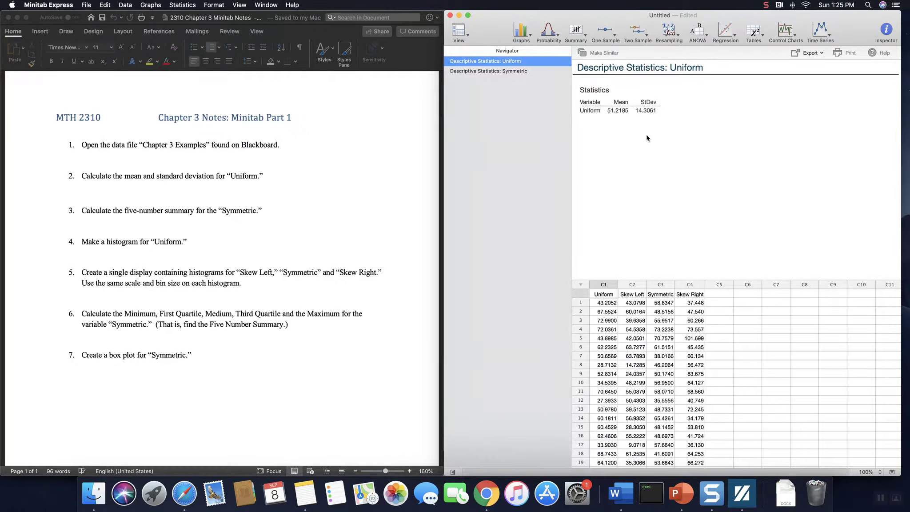
pyautogui.click(528, 38)
pyautogui.click(530, 41)
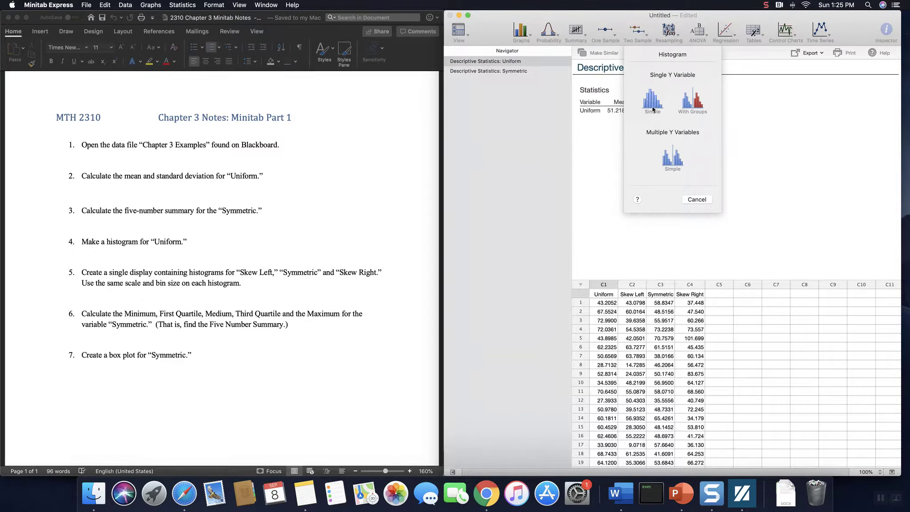
pyautogui.click(651, 103)
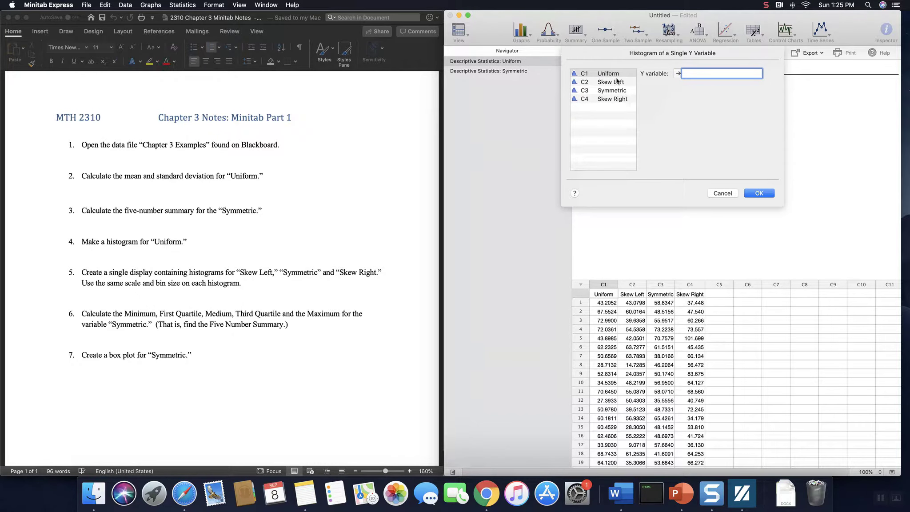
pyautogui.doubleClick(612, 73)
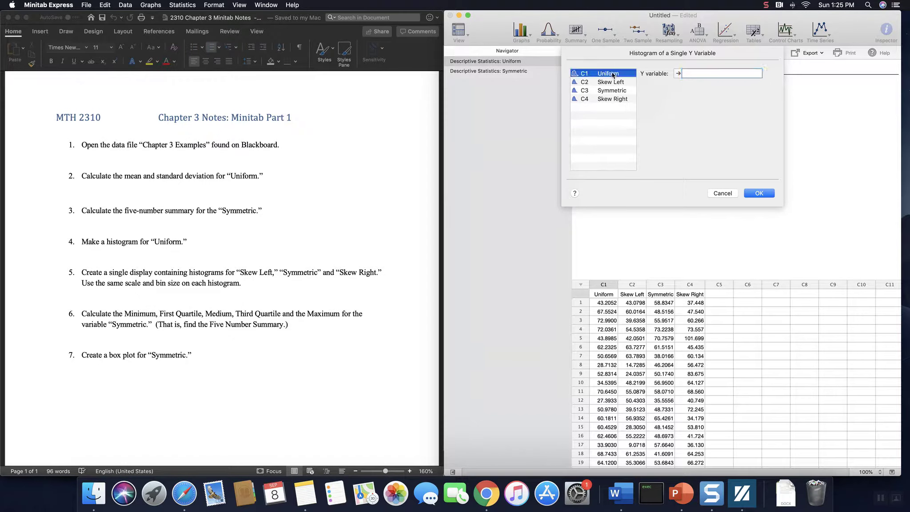
pyautogui.click(759, 193)
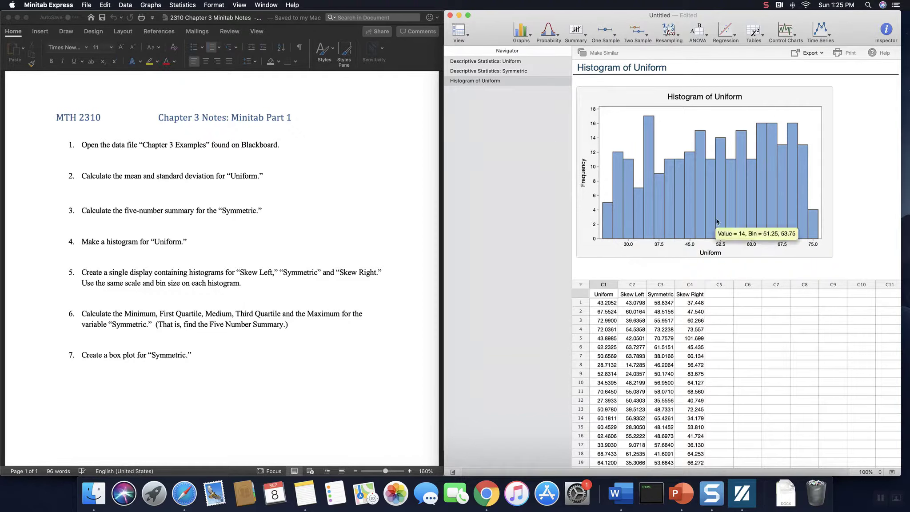
# Step: Review the Uniform histogram's bins and axes, switching between it and the Uniform descriptive statistics
pyautogui.moveTo(704, 236)
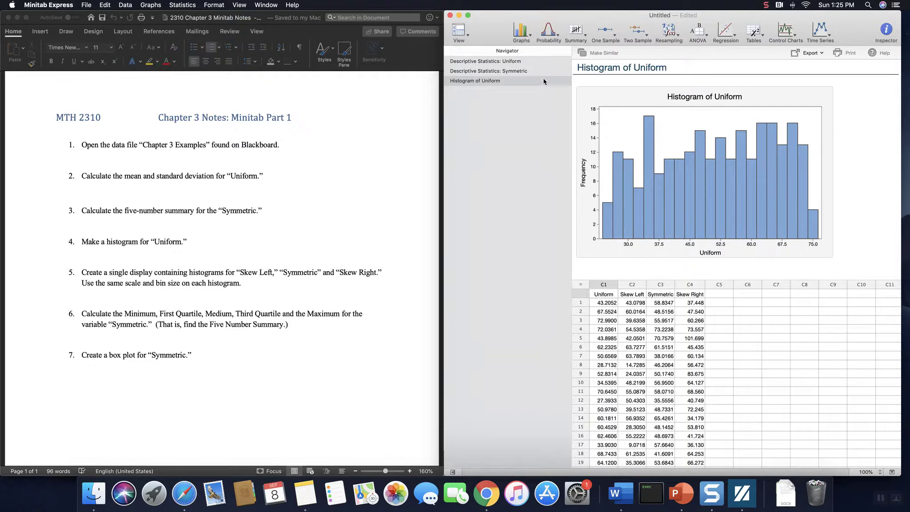
pyautogui.click(544, 65)
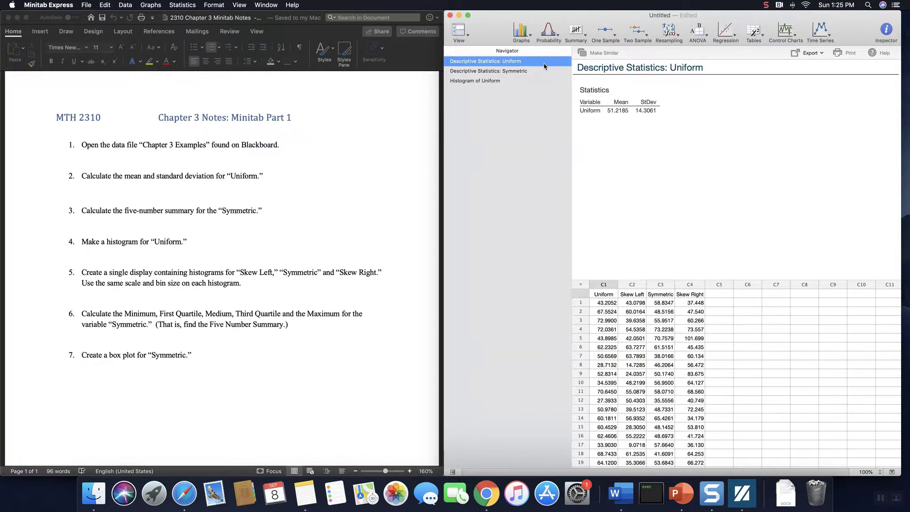
pyautogui.click(533, 81)
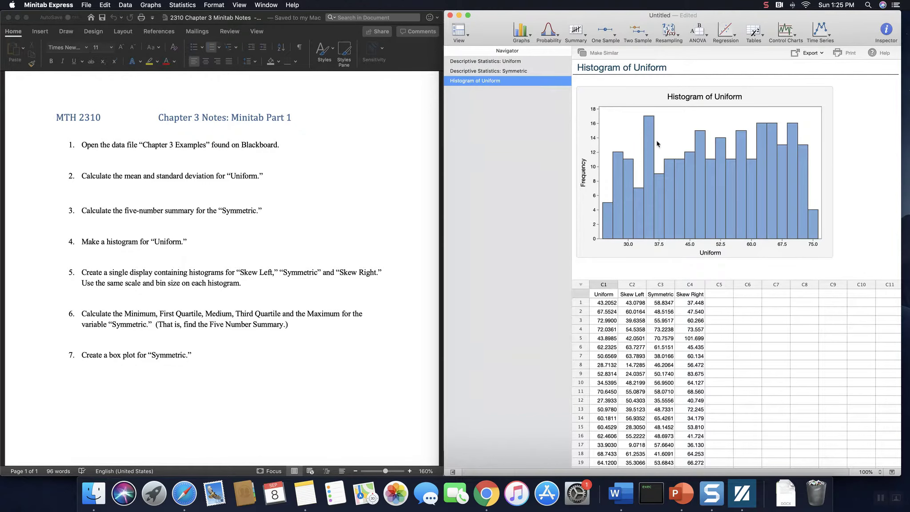
pyautogui.click(541, 62)
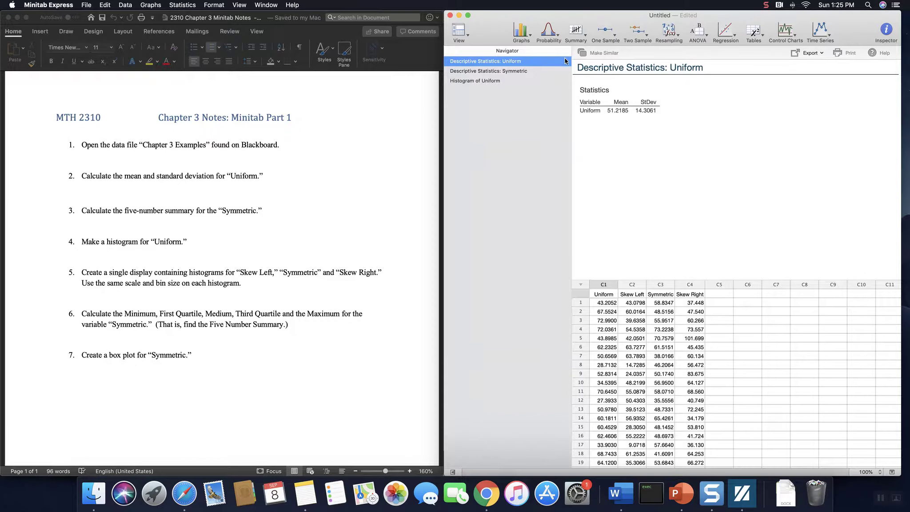
pyautogui.click(497, 80)
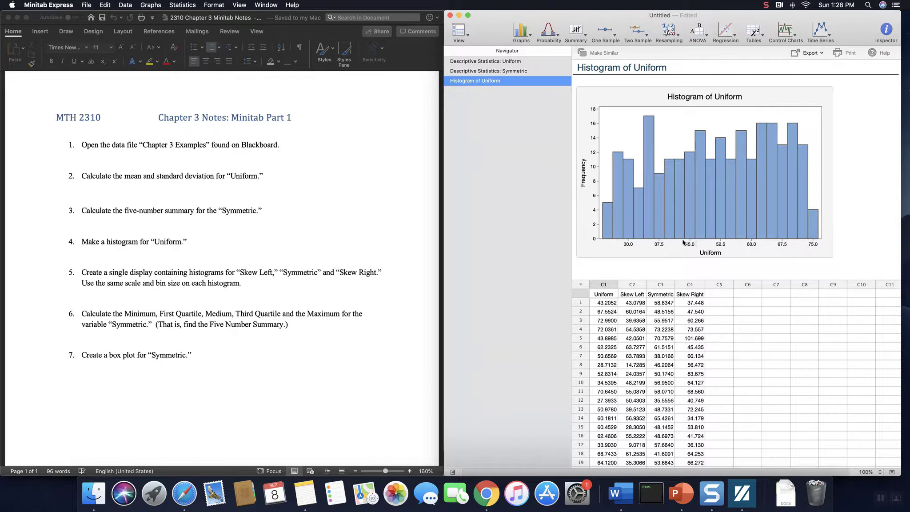
pyautogui.moveTo(652, 233)
pyautogui.scroll(-1, 811, 257)
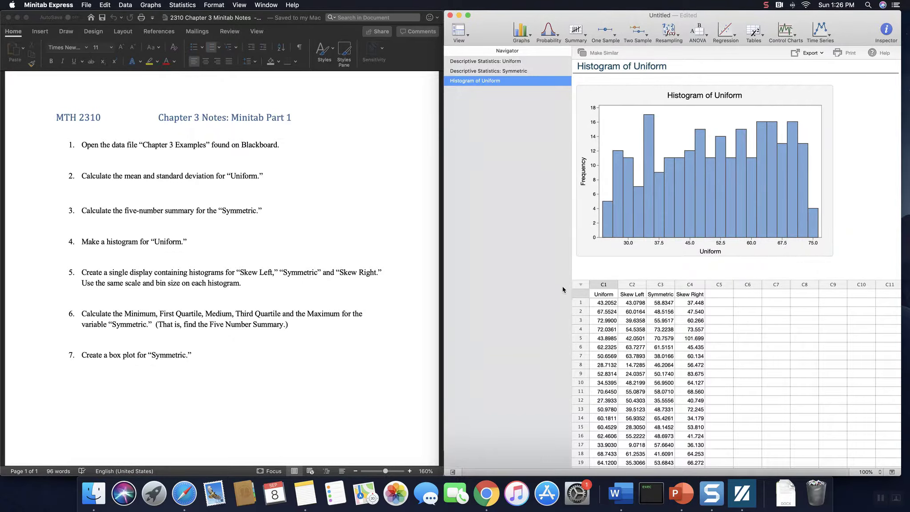
pyautogui.moveTo(697, 178)
pyautogui.click(766, 6)
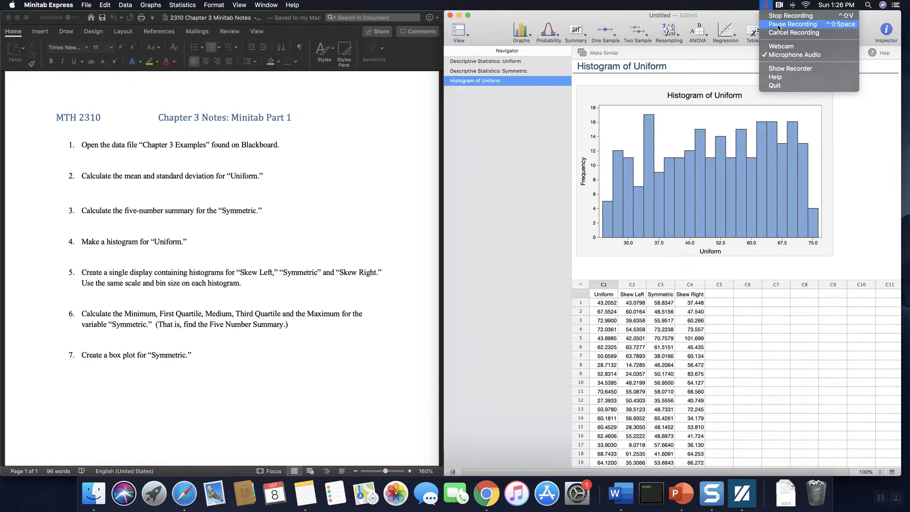
pyautogui.click(777, 24)
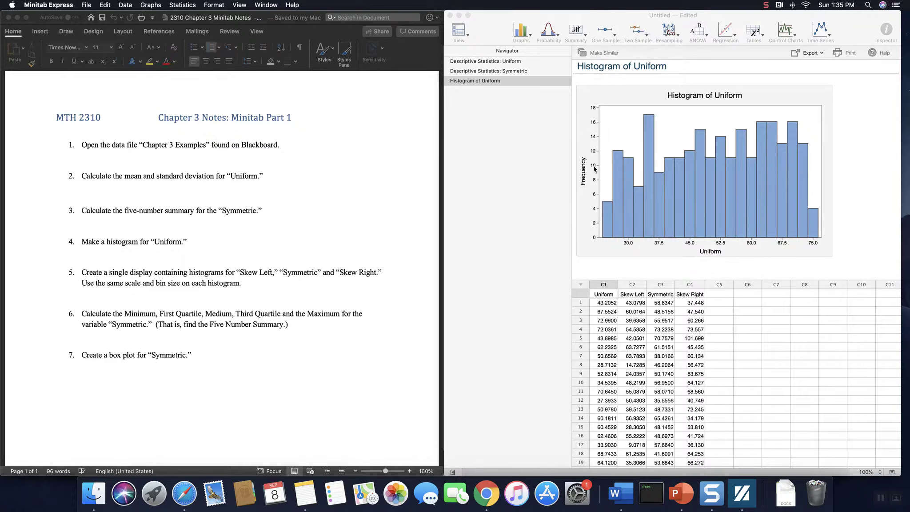
# Step: Create a multiple-variable histogram display of Skew Left, Symmetric and Skew Right
pyautogui.click(529, 38)
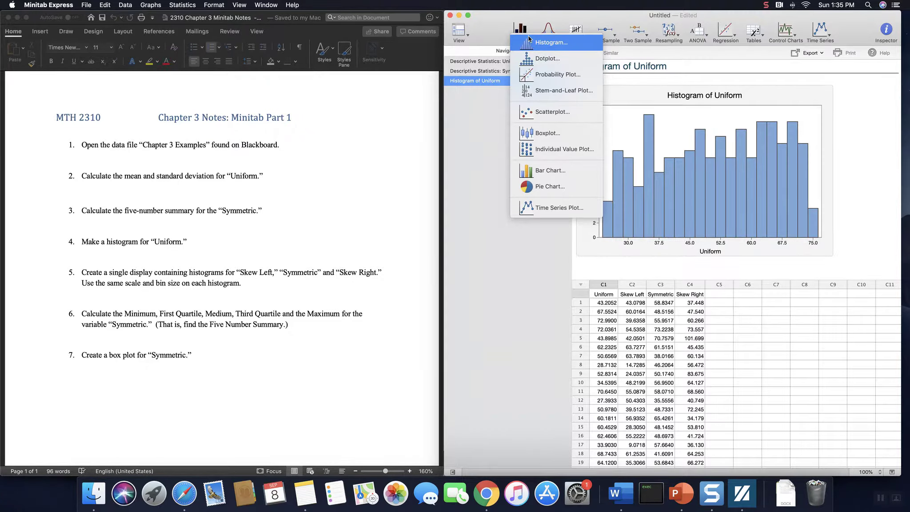
pyautogui.click(551, 45)
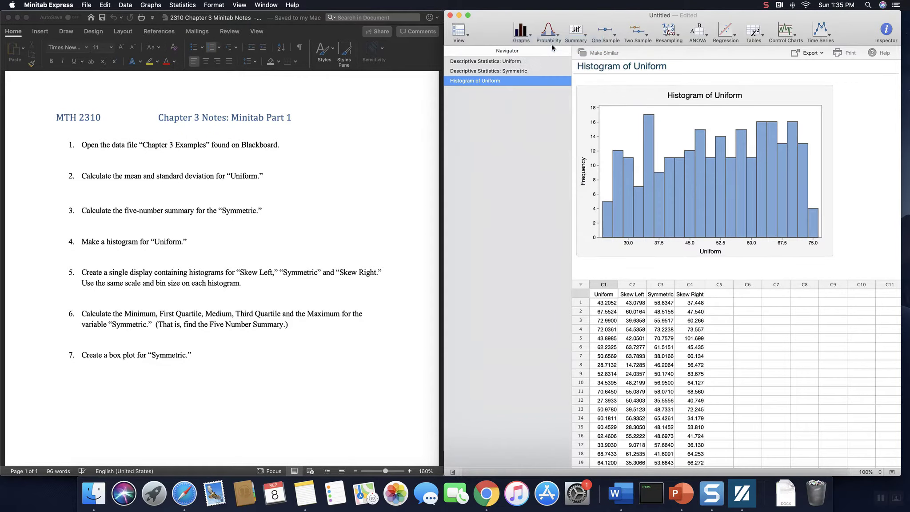
pyautogui.click(672, 160)
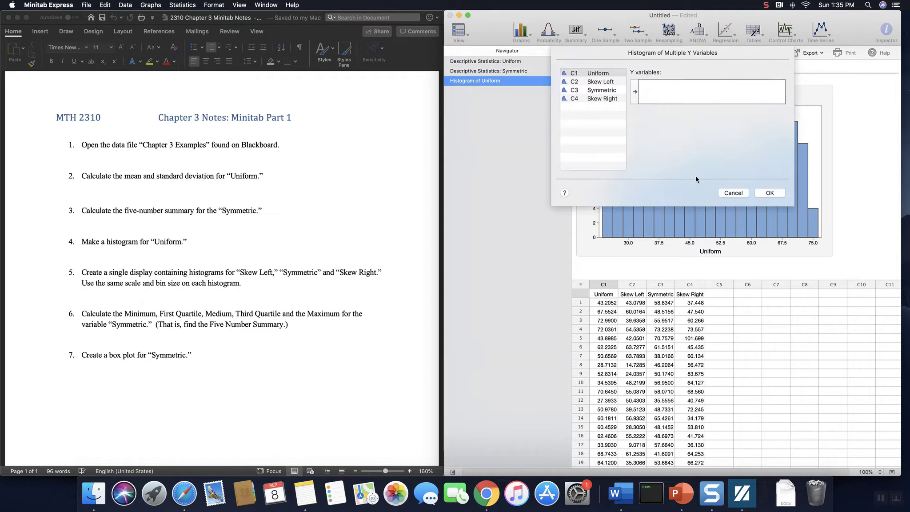
pyautogui.doubleClick(598, 84)
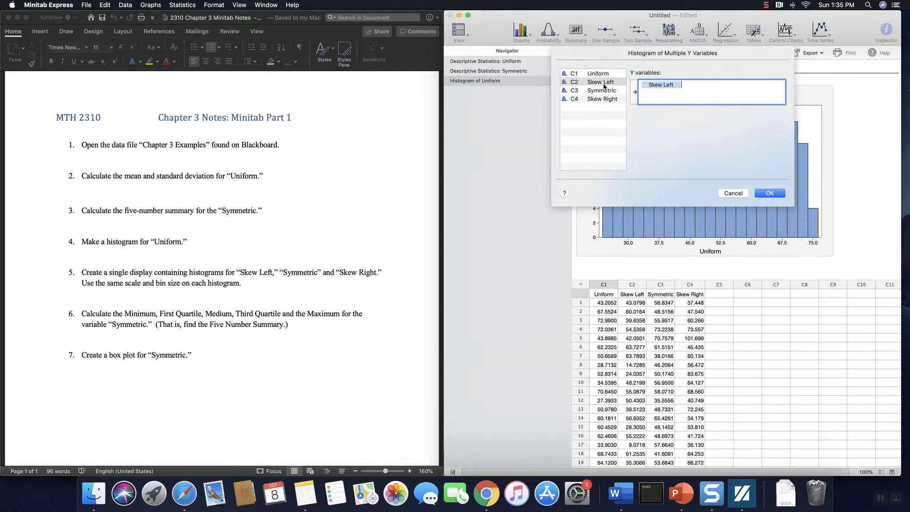
pyautogui.doubleClick(603, 90)
pyautogui.doubleClick(606, 99)
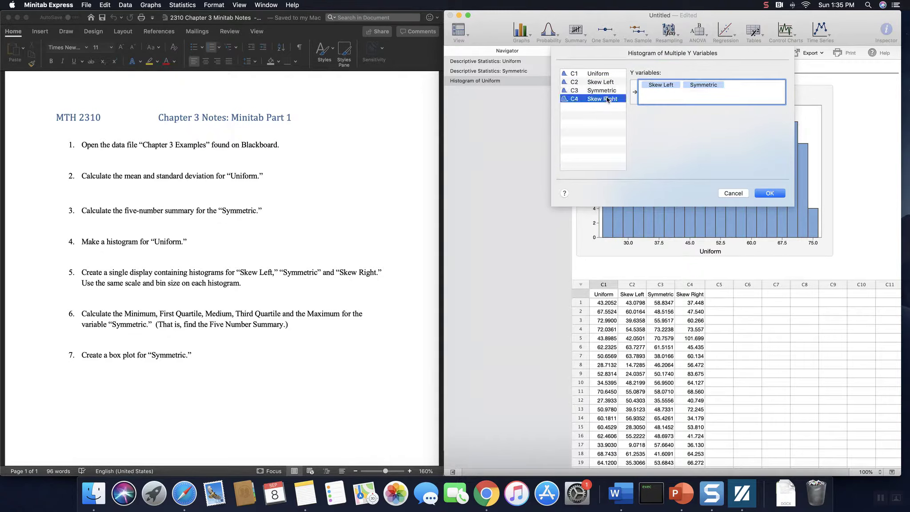
pyautogui.click(770, 193)
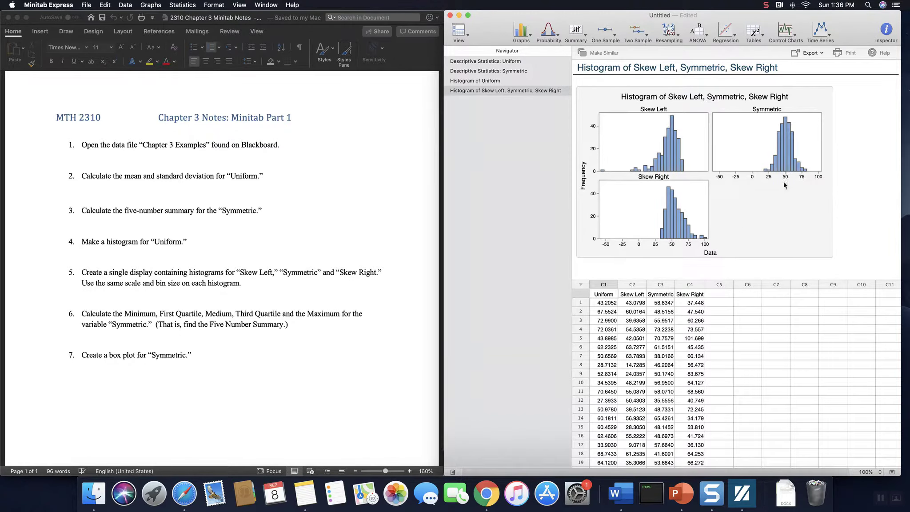
# Step: Hide the navigator and enlarge the output area to show the three histograms together with their summary statistics table
pyautogui.click(795, 209)
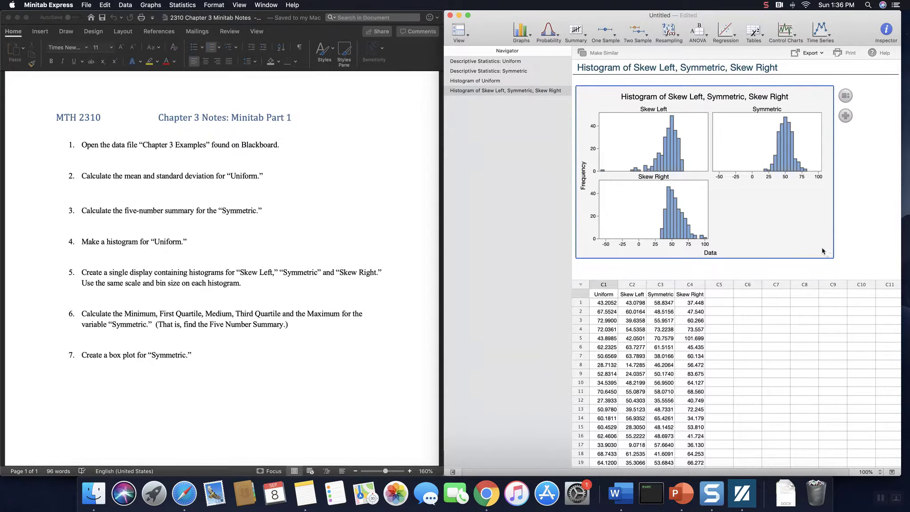
pyautogui.click(465, 38)
pyautogui.click(478, 44)
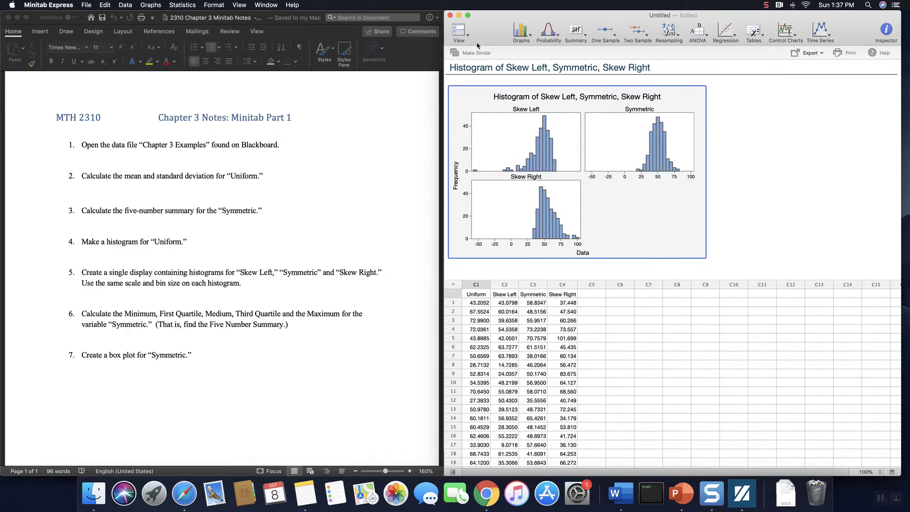
pyautogui.moveTo(696, 285); pyautogui.dragTo(697, 355)
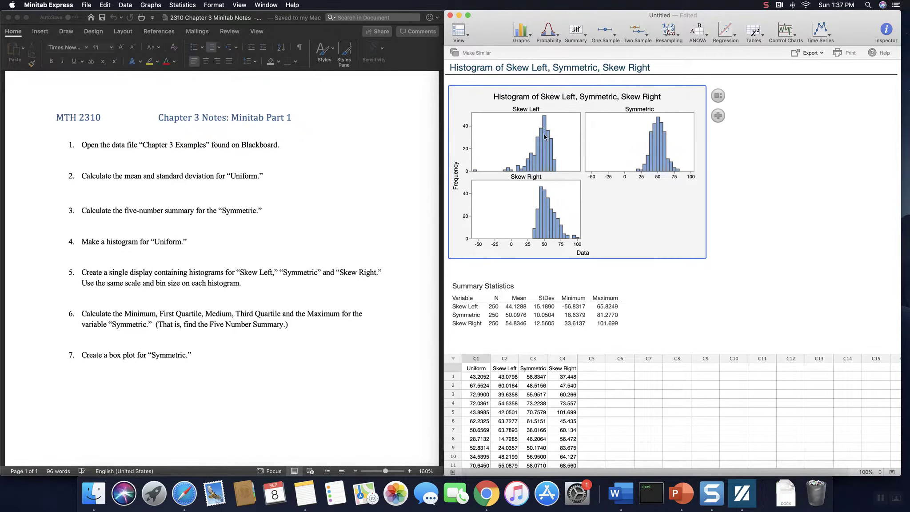
pyautogui.moveTo(545, 173)
pyautogui.moveTo(544, 236)
pyautogui.moveTo(545, 192)
# Step: Start a descriptive statistics calculation with Skew Left as the variable
pyautogui.click(586, 38)
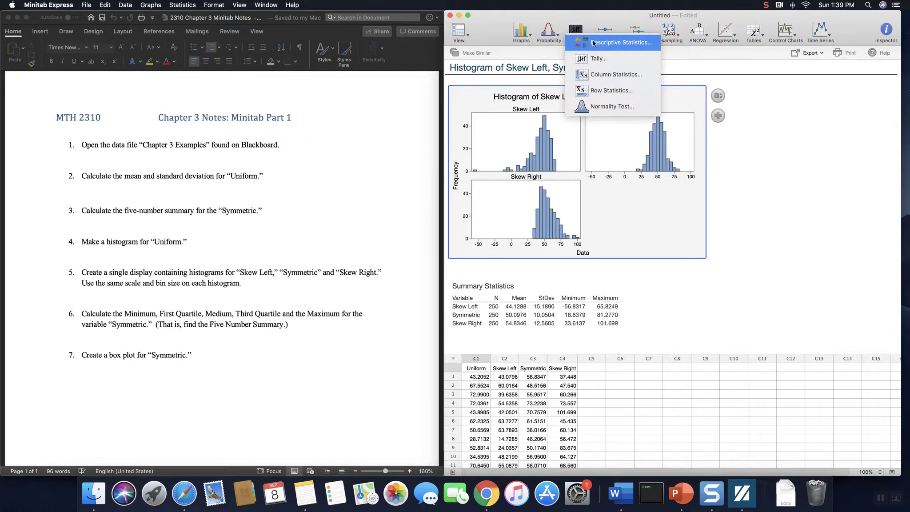
pyautogui.click(634, 44)
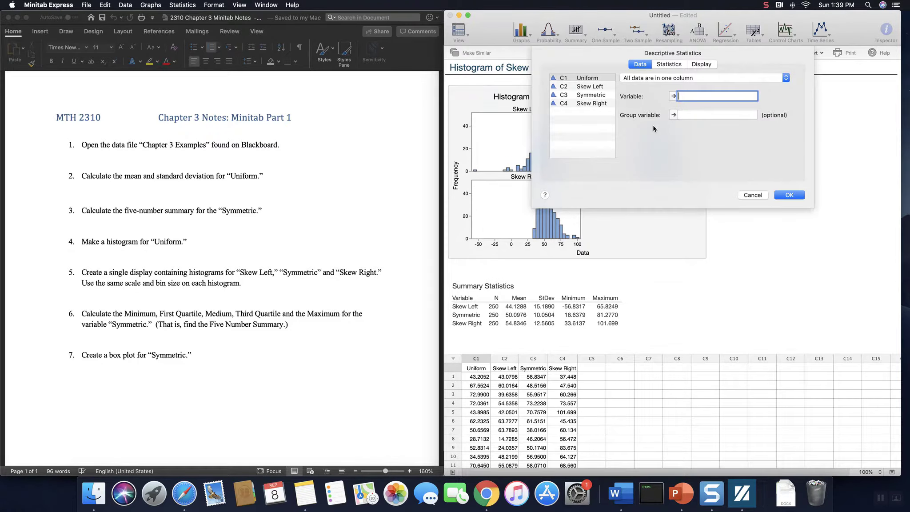
pyautogui.doubleClick(593, 96)
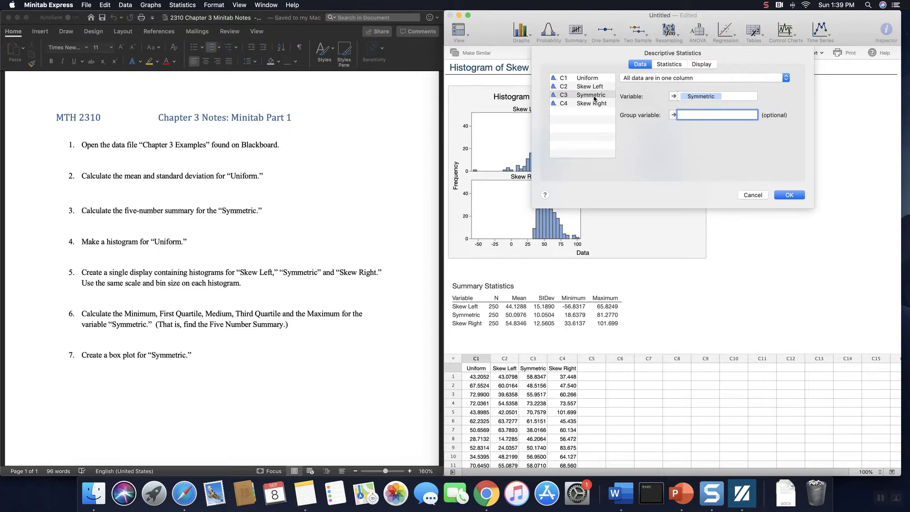
pyautogui.click(735, 96)
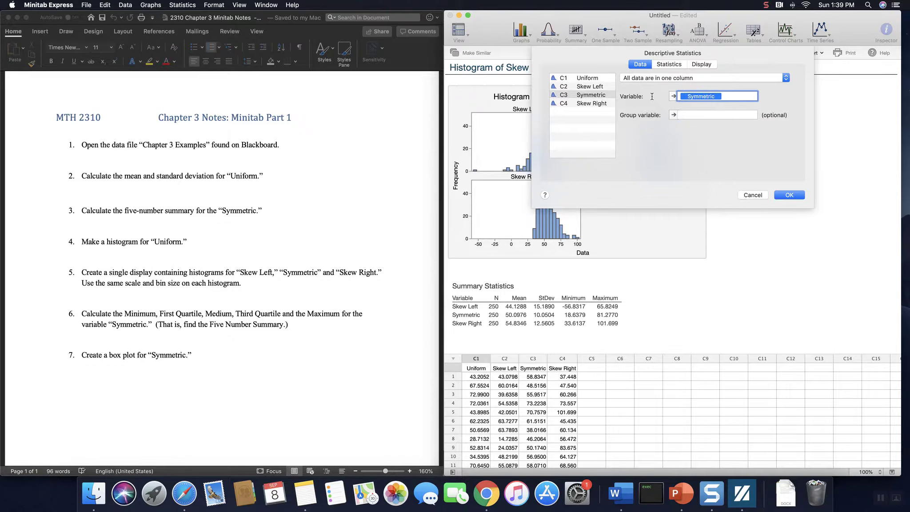
pyautogui.press('BackSpace')
pyautogui.click(596, 88)
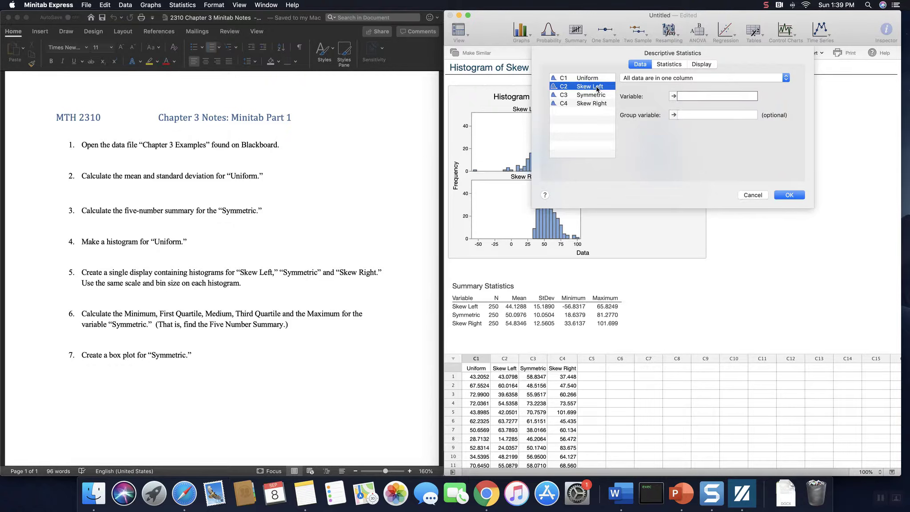
pyautogui.doubleClick(597, 89)
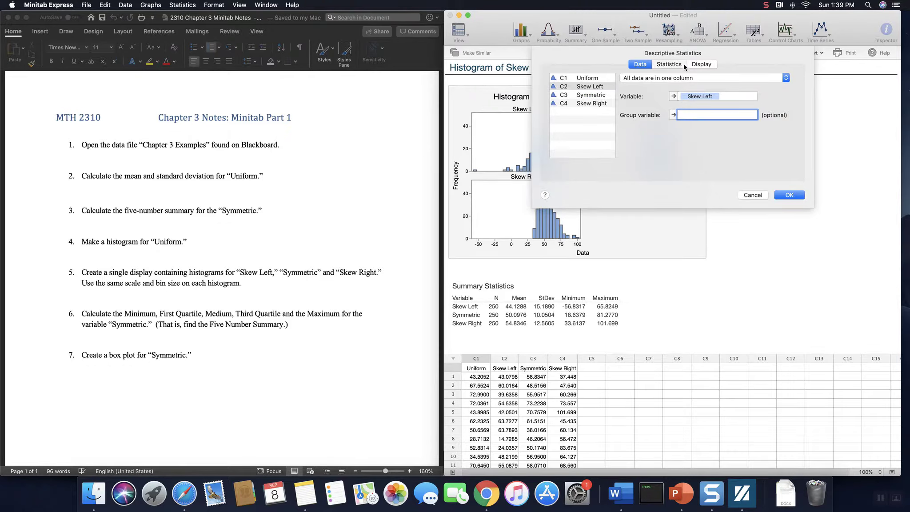
# Step: Compute only the minimum, first quartile, median, third quartile and maximum for Skew Left
pyautogui.click(669, 65)
pyautogui.click(552, 76)
pyautogui.click(552, 94)
pyautogui.click(714, 77)
pyautogui.click(714, 85)
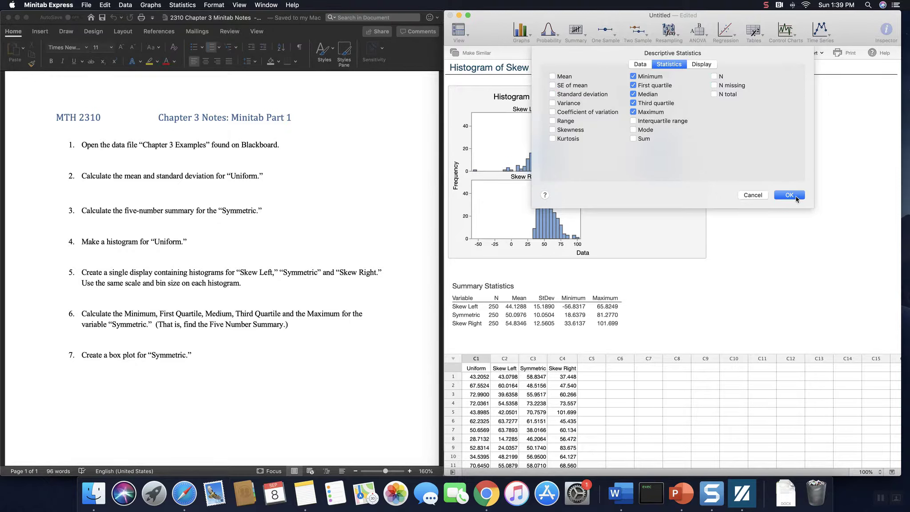
pyautogui.click(795, 199)
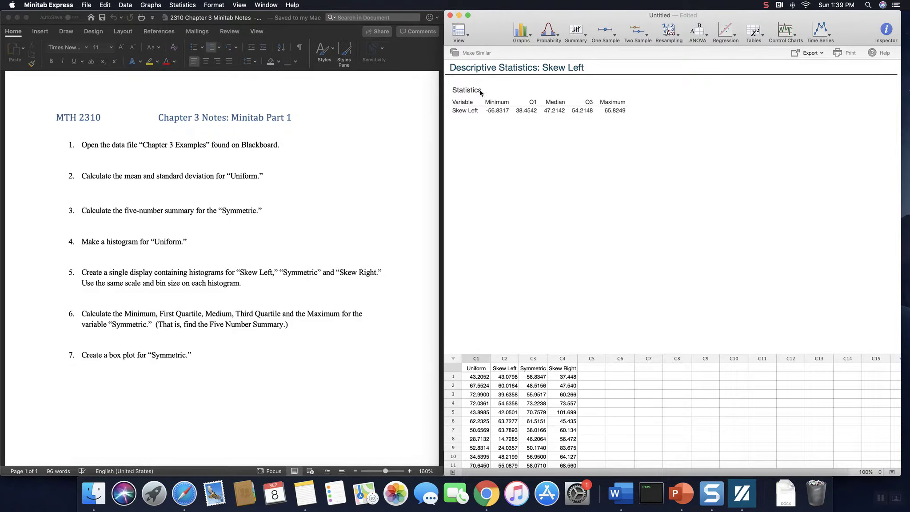
# Step: Copy the Skew Left statistics table and paste it below question 6 in the Word notes
pyautogui.click(463, 91)
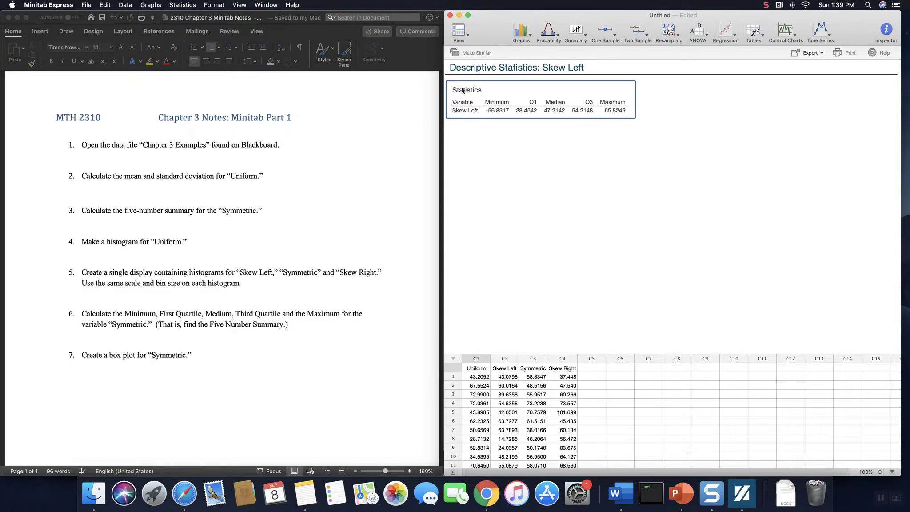
pyautogui.rightClick(504, 93)
pyautogui.click(517, 95)
pyautogui.click(158, 338)
pyautogui.click(145, 341)
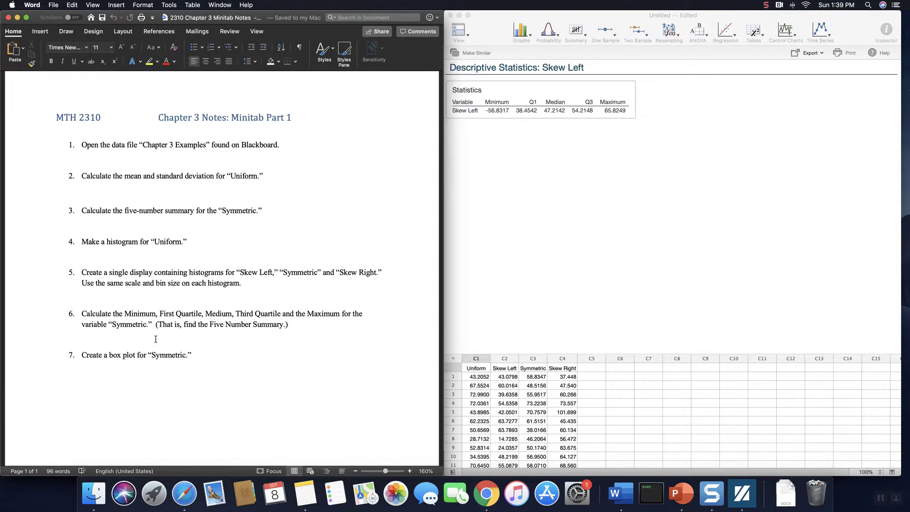
pyautogui.write('v')
pyautogui.press('BackSpace')
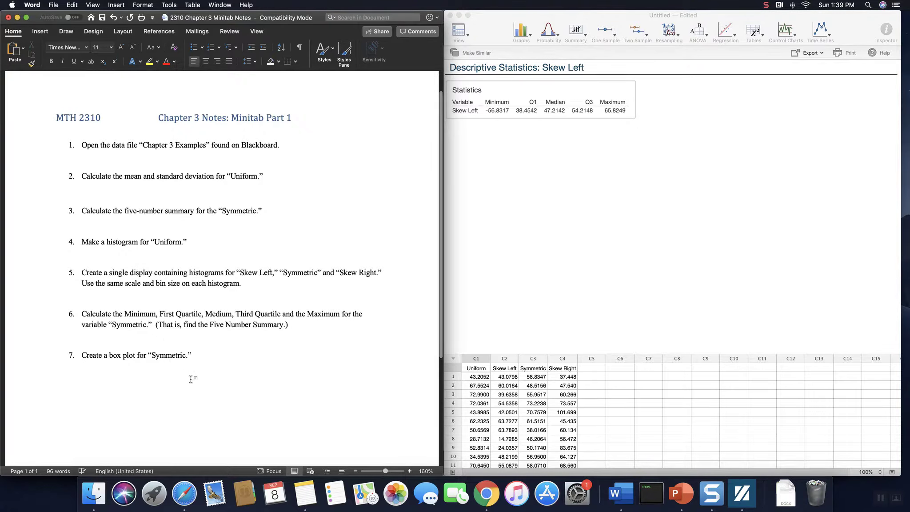
pyautogui.press('super+v')
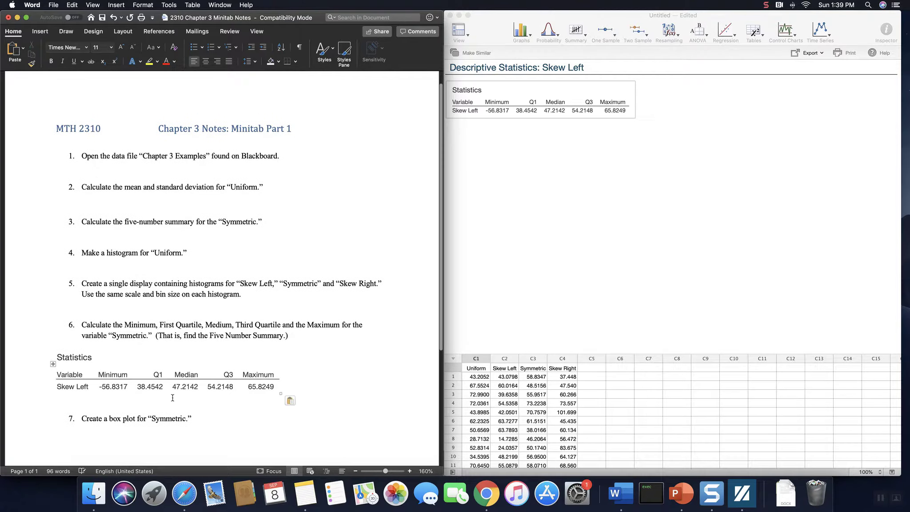
# Step: Add several blank lines after question 7 in the notes to extend the document onto a second page
pyautogui.click(204, 421)
pyautogui.press('Return')
pyautogui.press('Return')
pyautogui.press('Return')
pyautogui.press('Return')
pyautogui.press('Return')
pyautogui.press('Return')
pyautogui.press('Return')
pyautogui.press('Return')
pyautogui.press('Return')
pyautogui.press('Return')
pyautogui.press('Return')
pyautogui.press('Return')
pyautogui.press('Return')
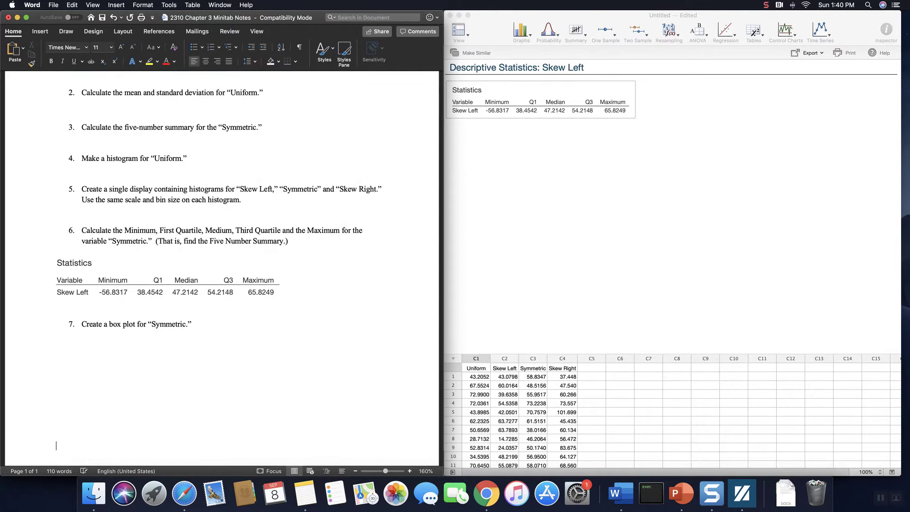
pyautogui.press('Return')
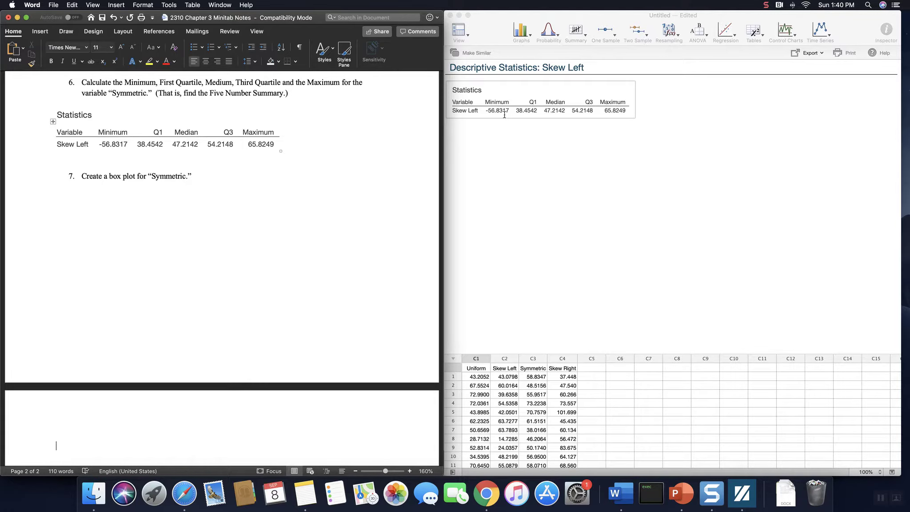
# Step: Switch back to Minitab Express, show the navigator and display the Skew Left, Symmetric and Skew Right histograms
pyautogui.click(601, 164)
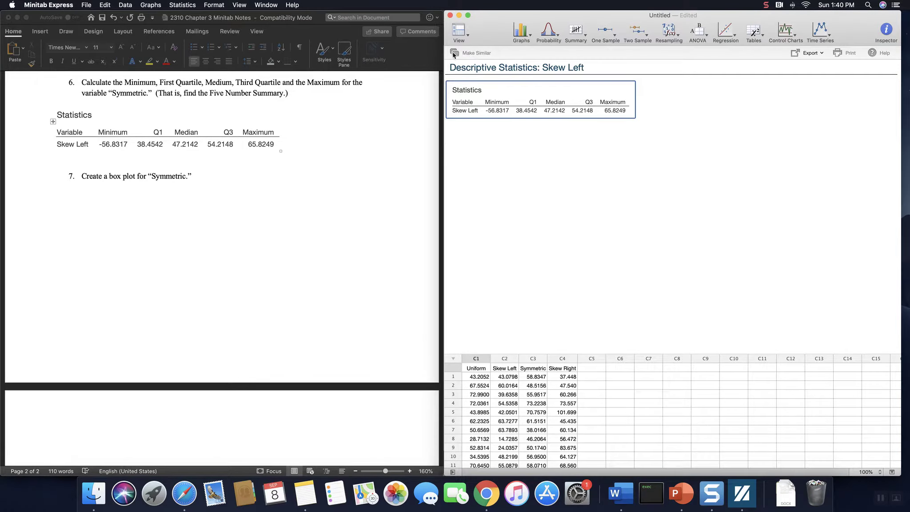
pyautogui.click(462, 37)
pyautogui.click(465, 40)
pyautogui.click(504, 91)
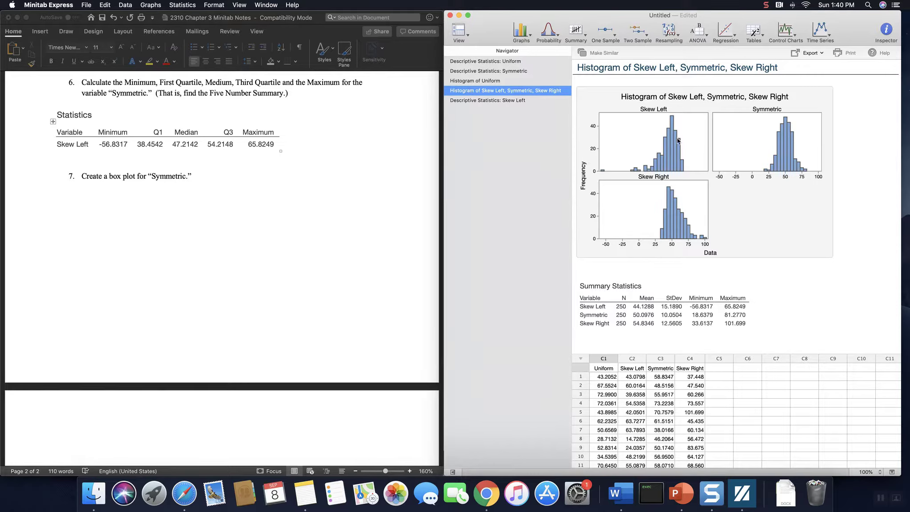
pyautogui.moveTo(670, 153)
# Step: Compute the descriptive statistics of Skew Right, keeping only minimum, first quartile, median, third quartile and maximum
pyautogui.click(585, 38)
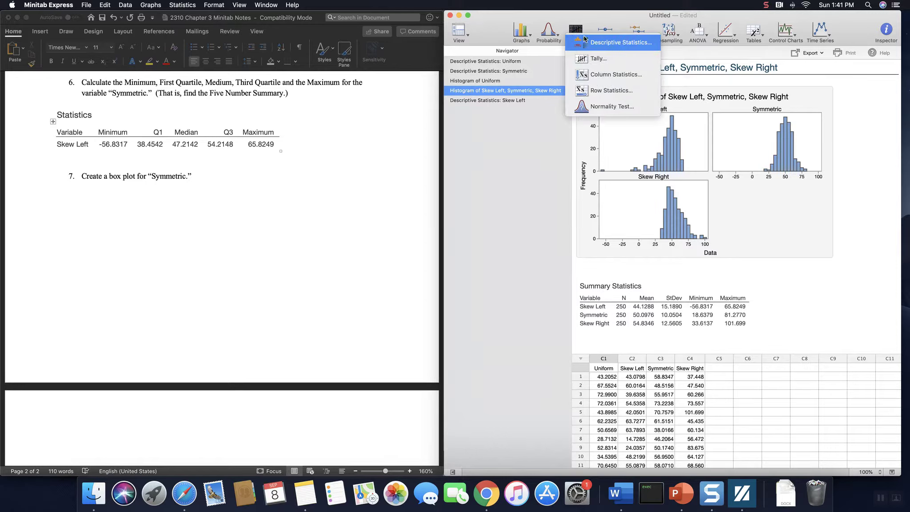
pyautogui.click(584, 40)
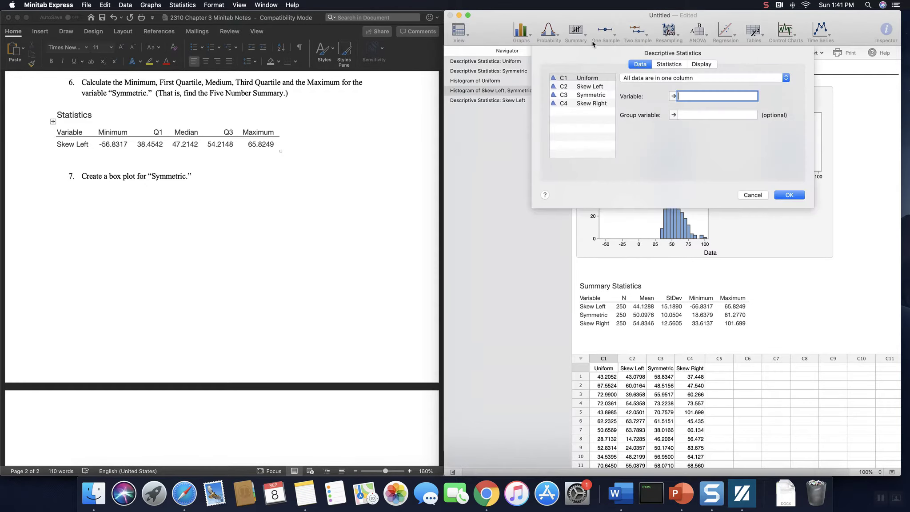
pyautogui.doubleClick(589, 107)
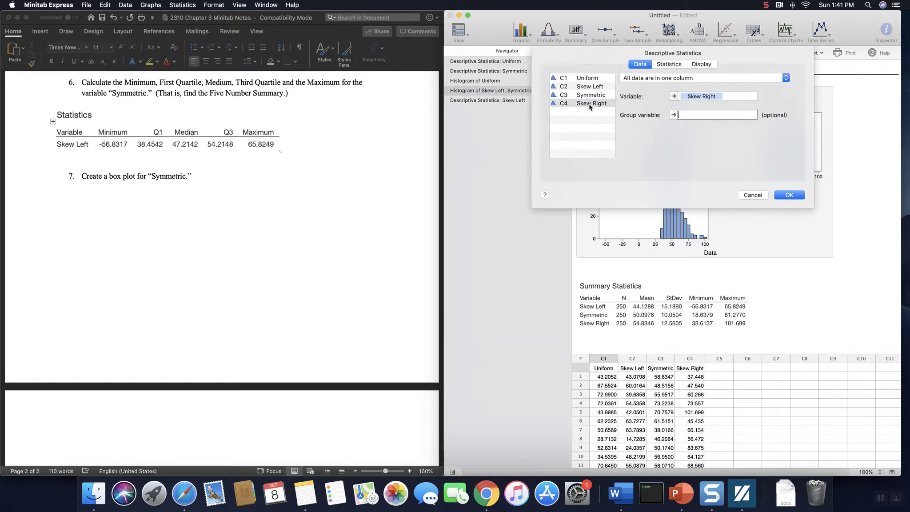
pyautogui.click(677, 65)
pyautogui.click(555, 77)
pyautogui.click(555, 85)
pyautogui.click(556, 94)
pyautogui.click(714, 77)
pyautogui.click(714, 86)
pyautogui.click(789, 195)
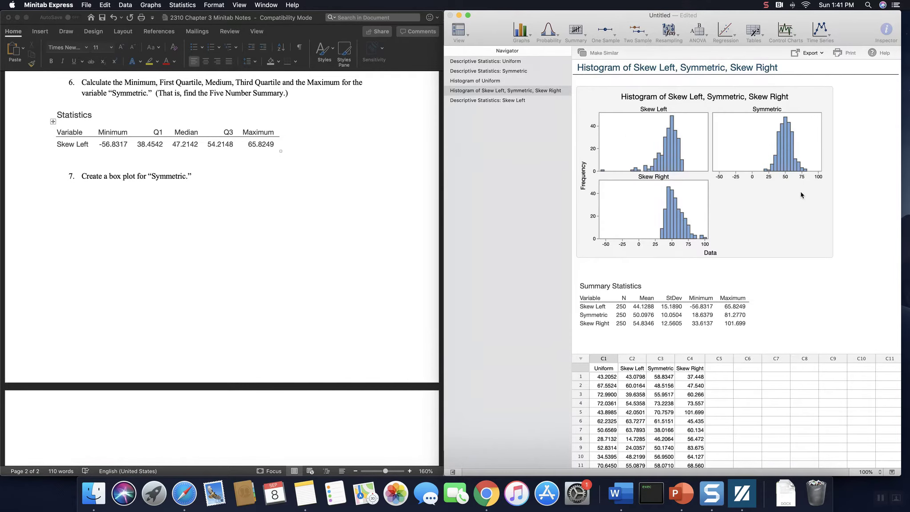
pyautogui.click(638, 108)
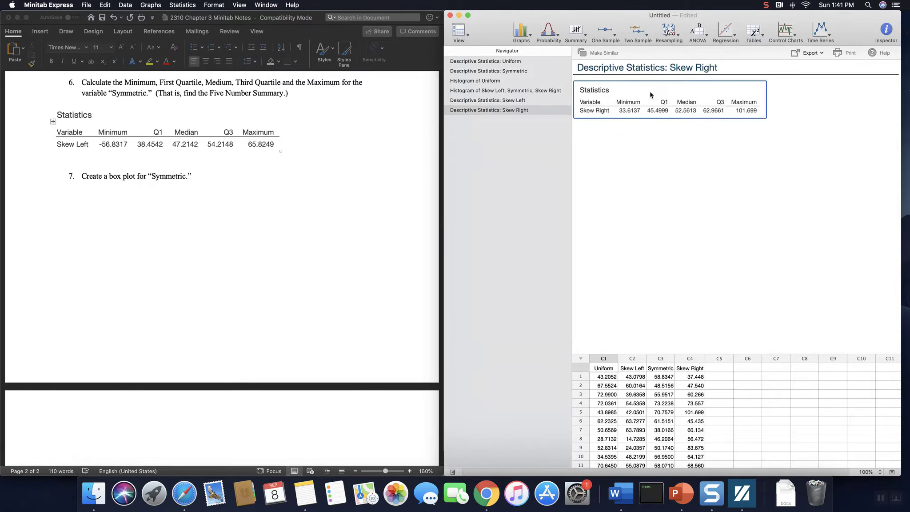
pyautogui.rightClick(641, 93)
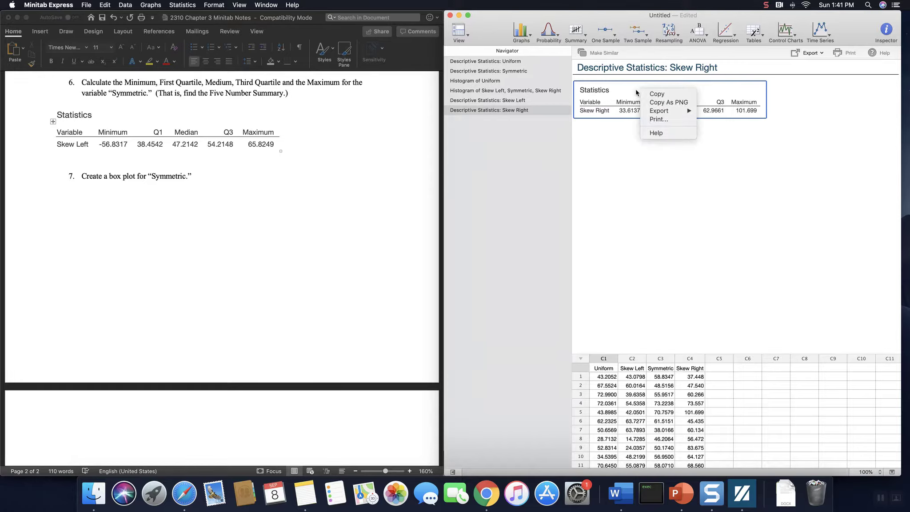
pyautogui.click(628, 157)
# Step: Copy the summary statistics table from the three-variable histogram output and paste it below question 5 in the Word notes
pyautogui.click(520, 91)
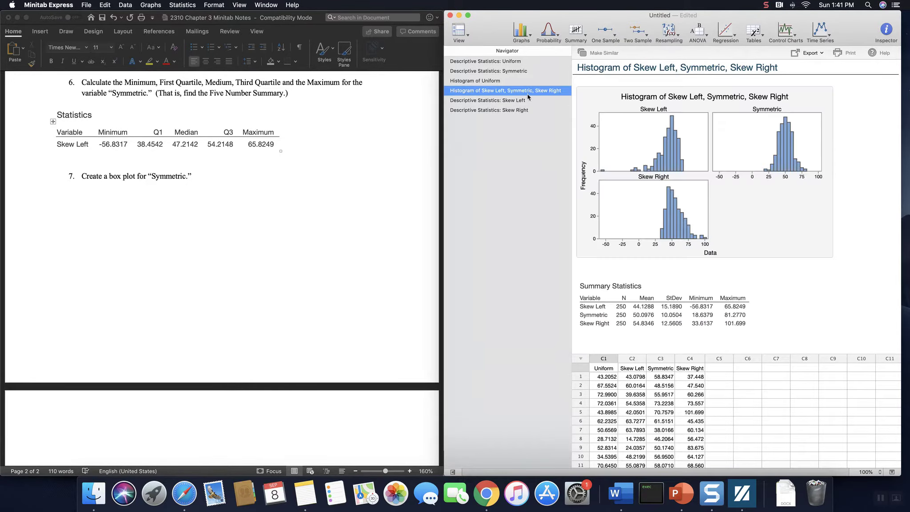
pyautogui.click(586, 289)
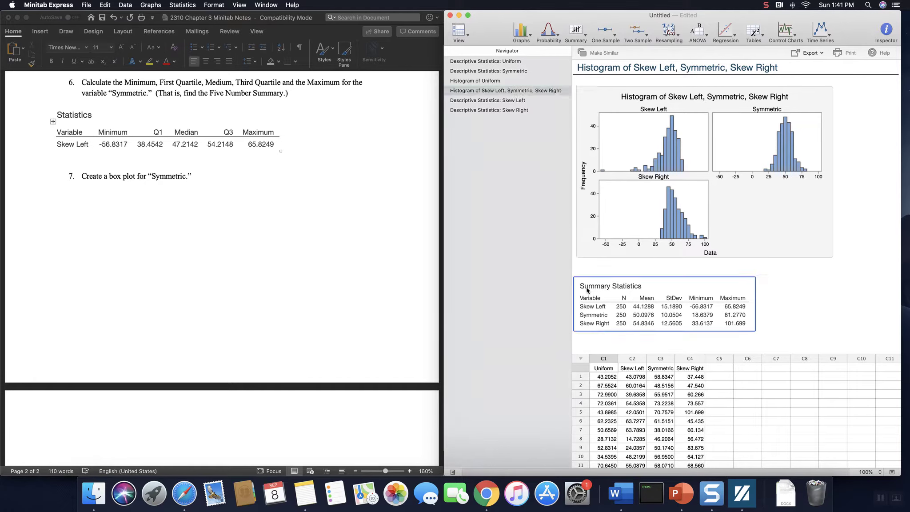
pyautogui.rightClick(624, 289)
pyautogui.click(647, 289)
pyautogui.click(289, 113)
pyautogui.click(248, 104)
pyautogui.scroll(5, 222, 120)
pyautogui.click(206, 134)
pyautogui.click(157, 124)
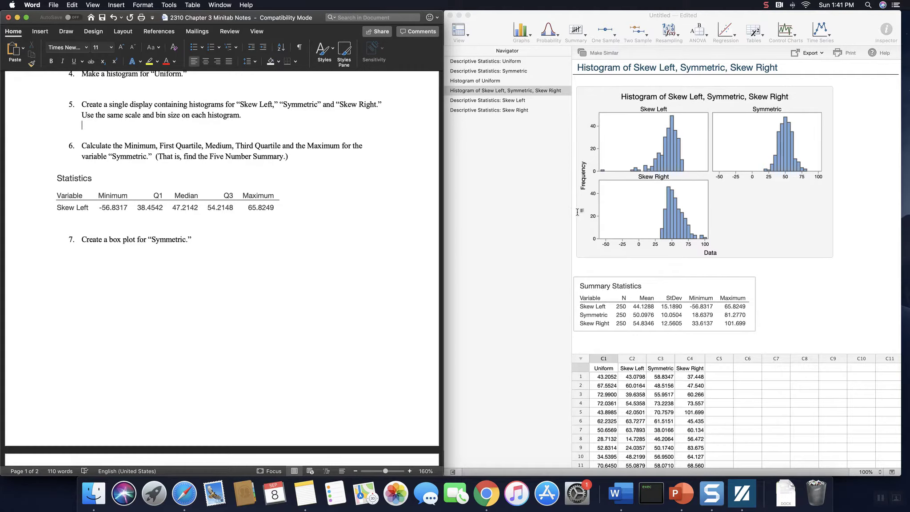
pyautogui.press('super+v')
# Step: Make a similar analysis from the Skew Right descriptive statistics, using Symmetric as the variable
pyautogui.click(511, 112)
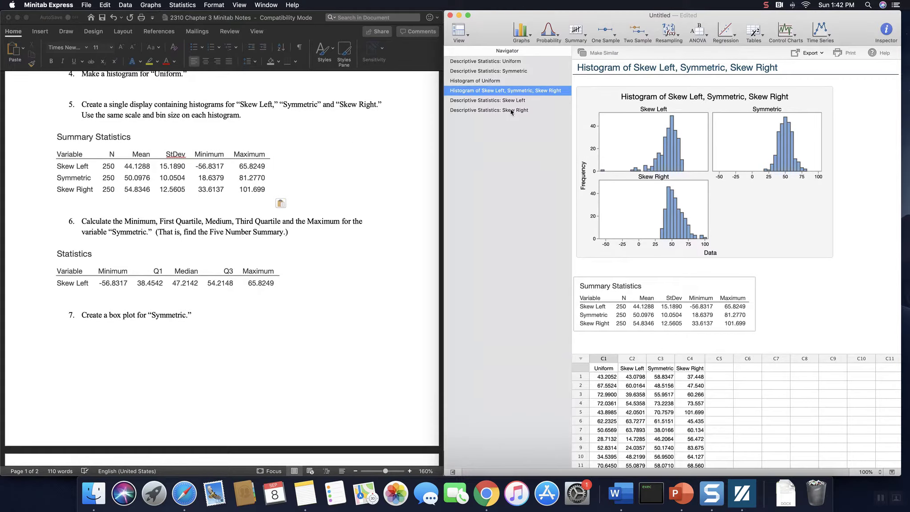
pyautogui.click(510, 111)
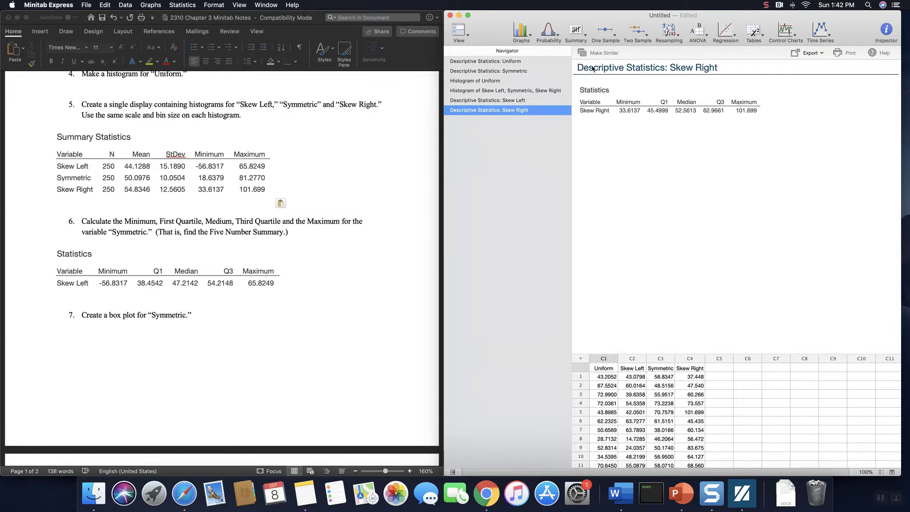
pyautogui.click(584, 53)
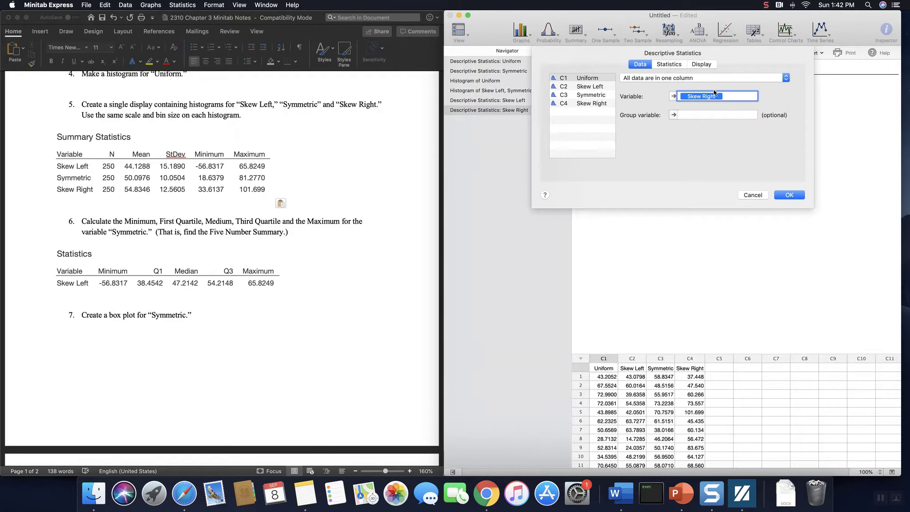
pyautogui.doubleClick(591, 95)
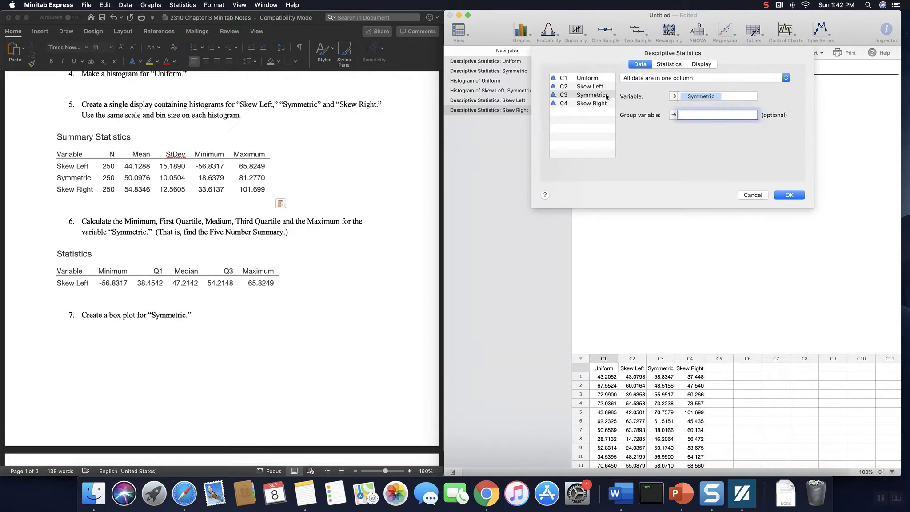
pyautogui.click(797, 195)
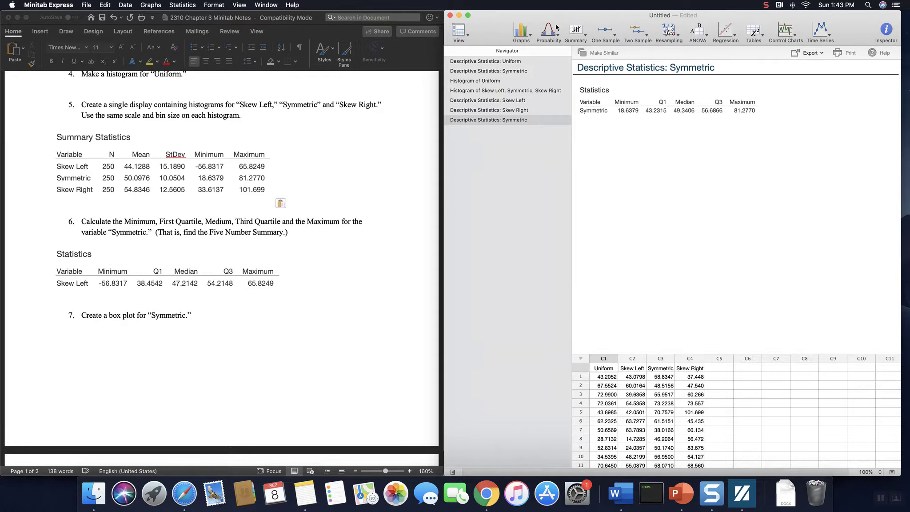
# Step: Create a simple boxplot of a single Y variable, using Symmetric as the variable
pyautogui.click(149, 6)
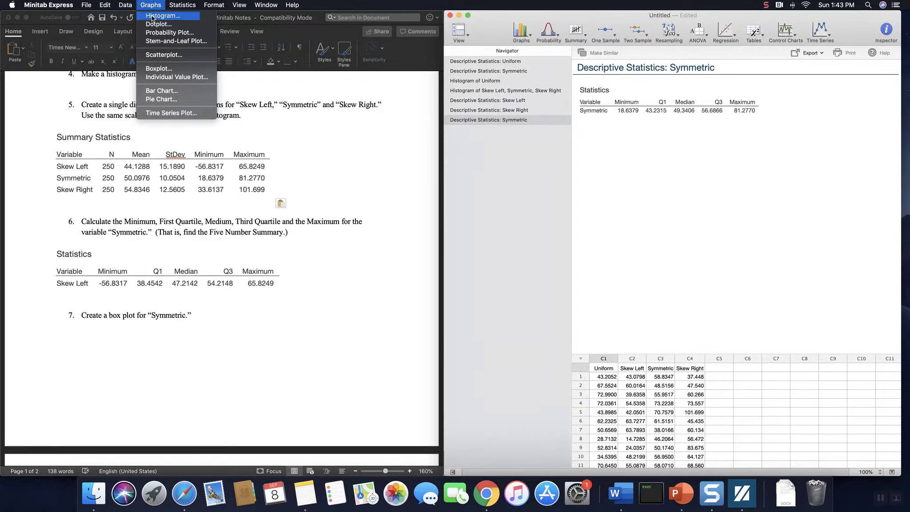
pyautogui.click(181, 71)
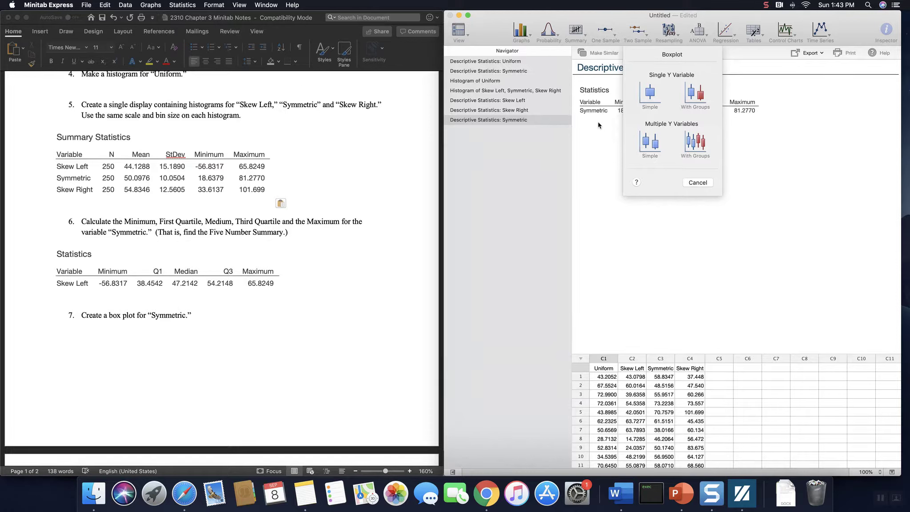
pyautogui.click(652, 98)
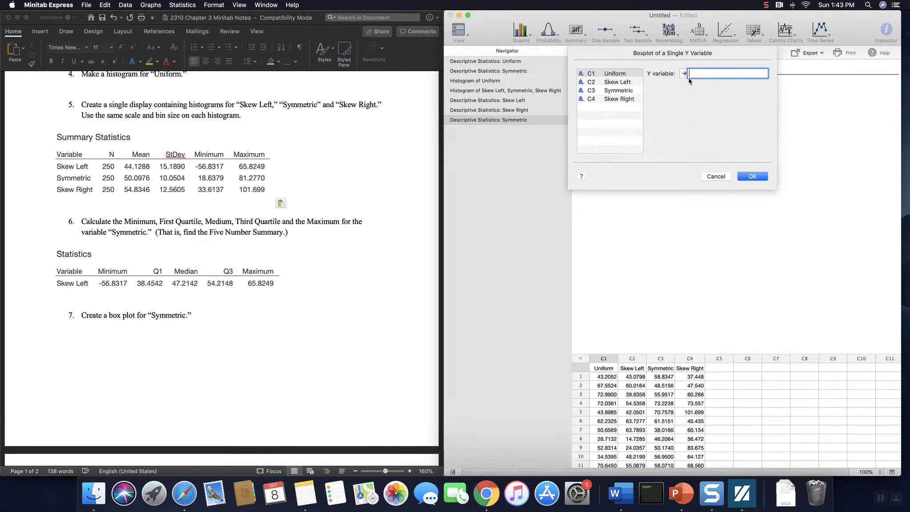
pyautogui.click(618, 75)
pyautogui.doubleClick(618, 74)
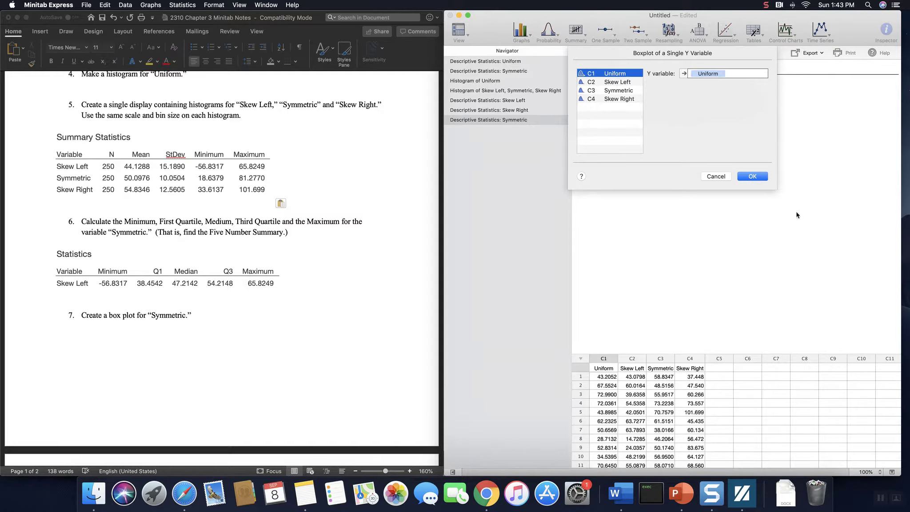
pyautogui.click(634, 90)
pyautogui.doubleClick(634, 90)
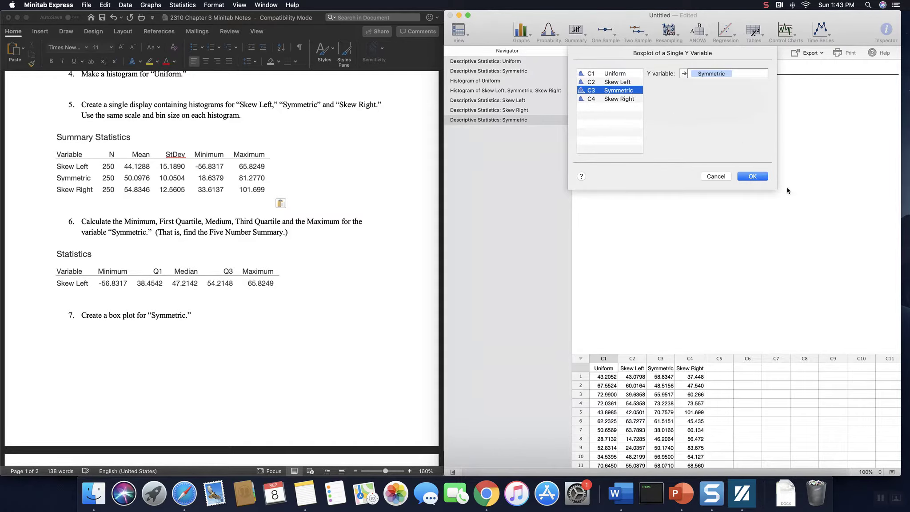
pyautogui.click(756, 176)
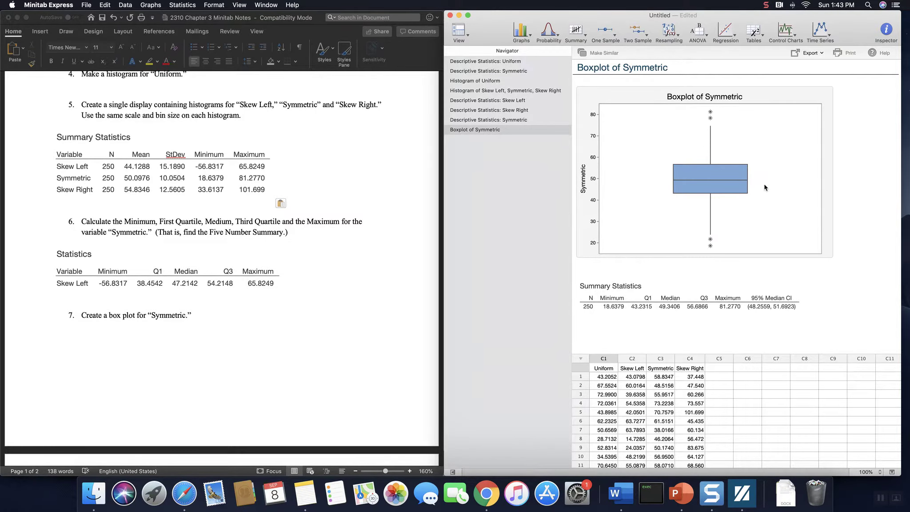
# Step: Change the orientation of the Symmetric boxplot to horizontal in its graph layout
pyautogui.click(829, 115)
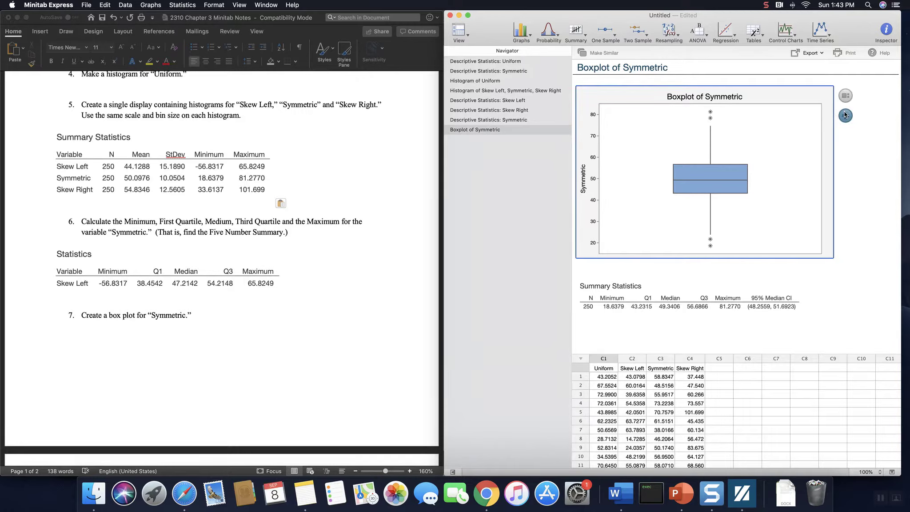
pyautogui.click(845, 115)
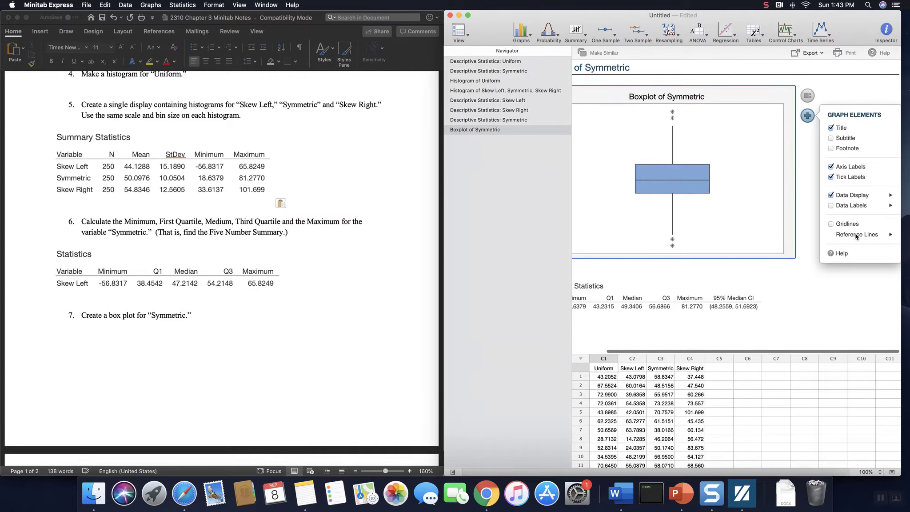
pyautogui.click(807, 96)
pyautogui.click(876, 126)
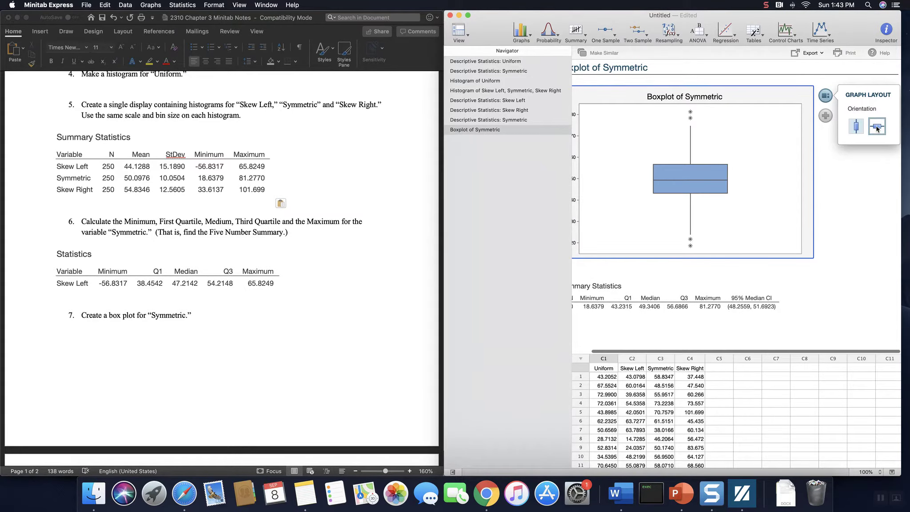
pyautogui.click(794, 285)
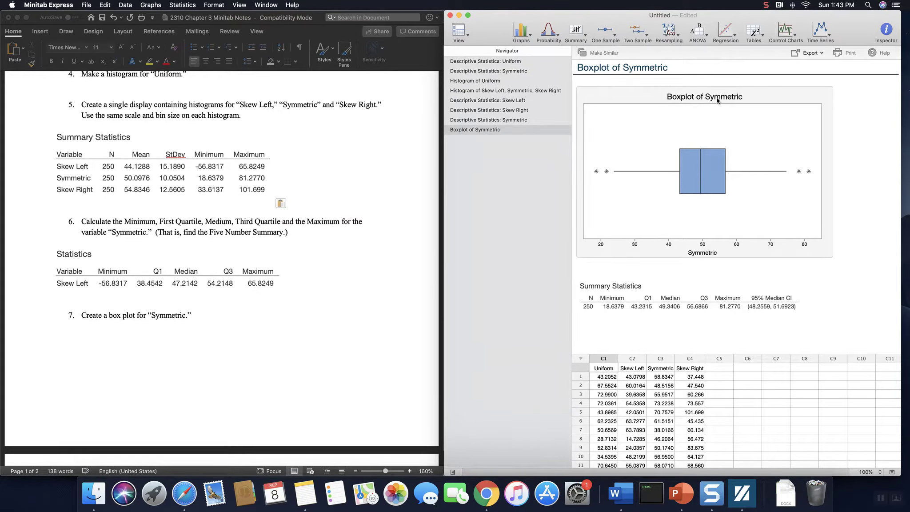
pyautogui.moveTo(683, 173)
# Step: Create a simple boxplot of multiple Y variables with Uniform, Skew Left, Symmetric and Skew Right
pyautogui.click(154, 9)
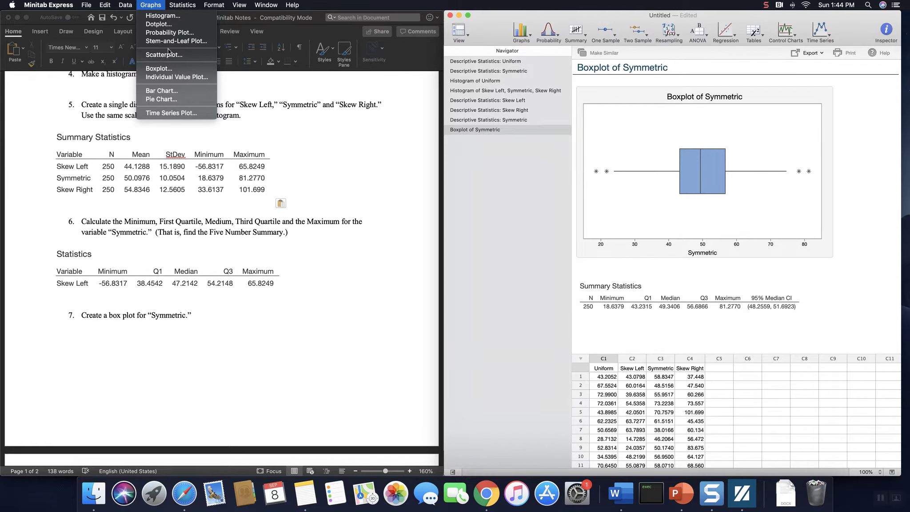
pyautogui.click(181, 70)
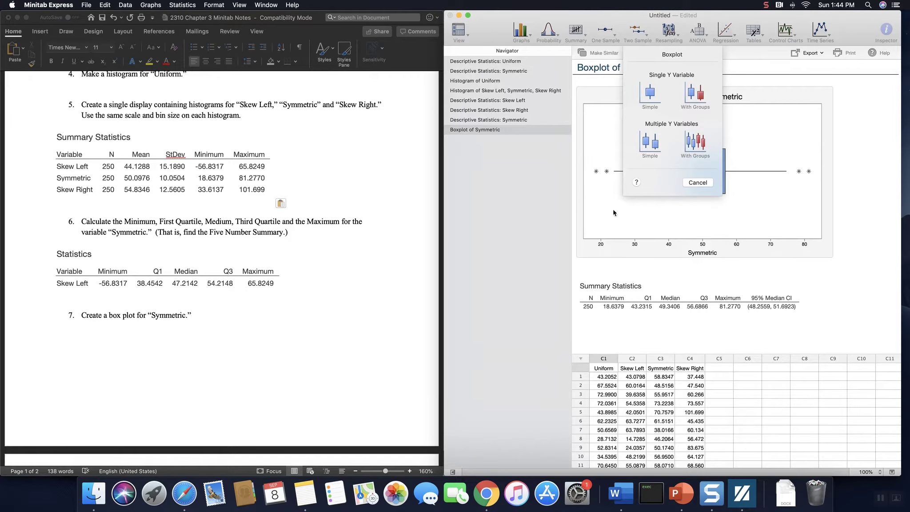
pyautogui.click(650, 141)
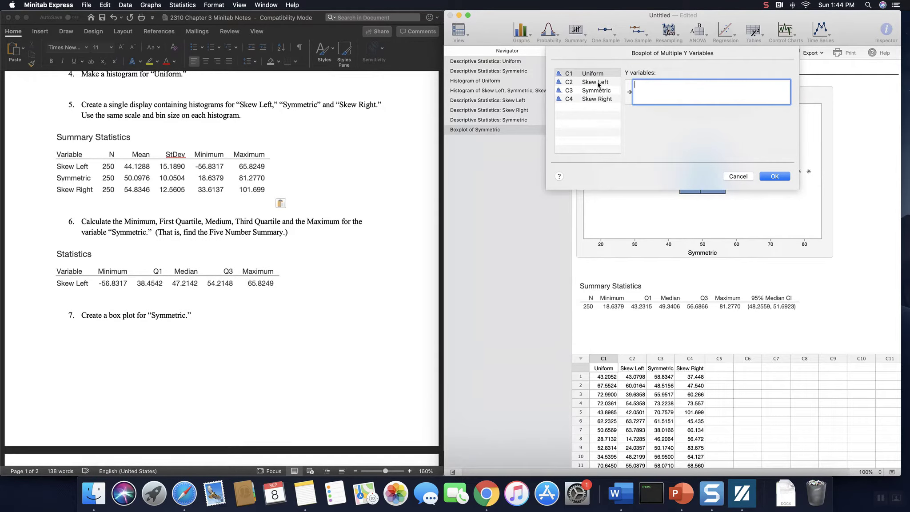
pyautogui.doubleClick(601, 75)
pyautogui.doubleClick(601, 84)
pyautogui.click(603, 91)
pyautogui.doubleClick(603, 91)
pyautogui.doubleClick(605, 100)
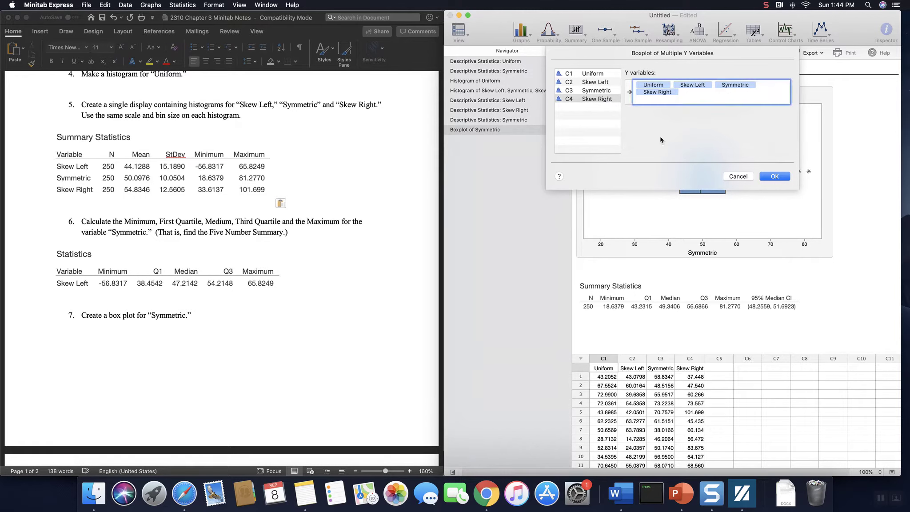
pyautogui.click(774, 177)
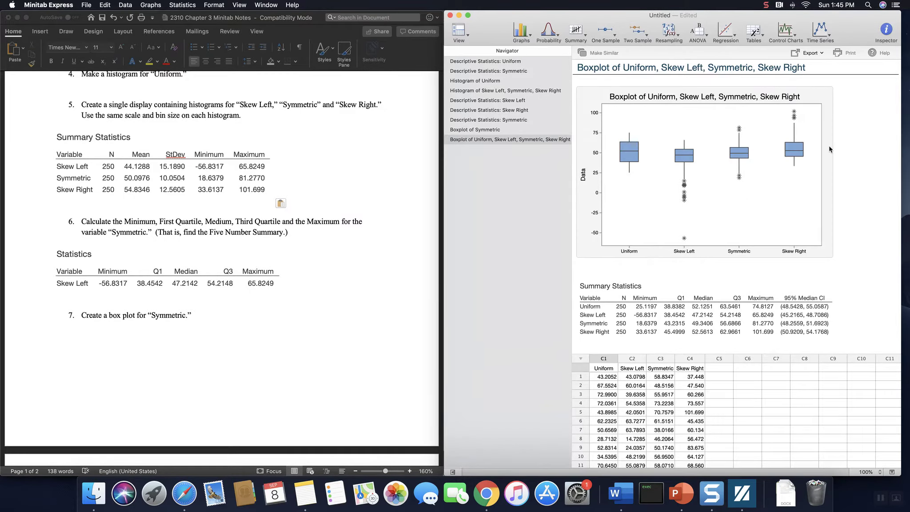
# Step: Set the four-variable boxplot to horizontal orientation
pyautogui.moveTo(831, 147)
pyautogui.click(845, 95)
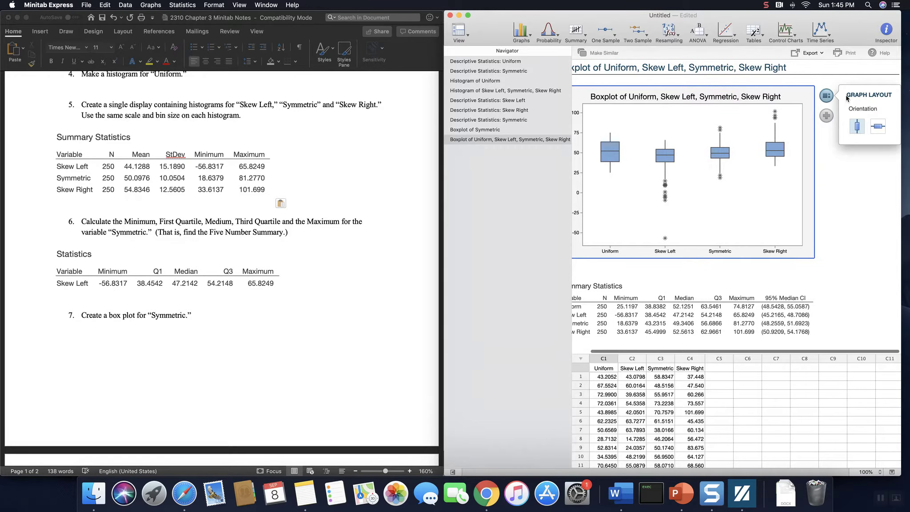
pyautogui.click(877, 127)
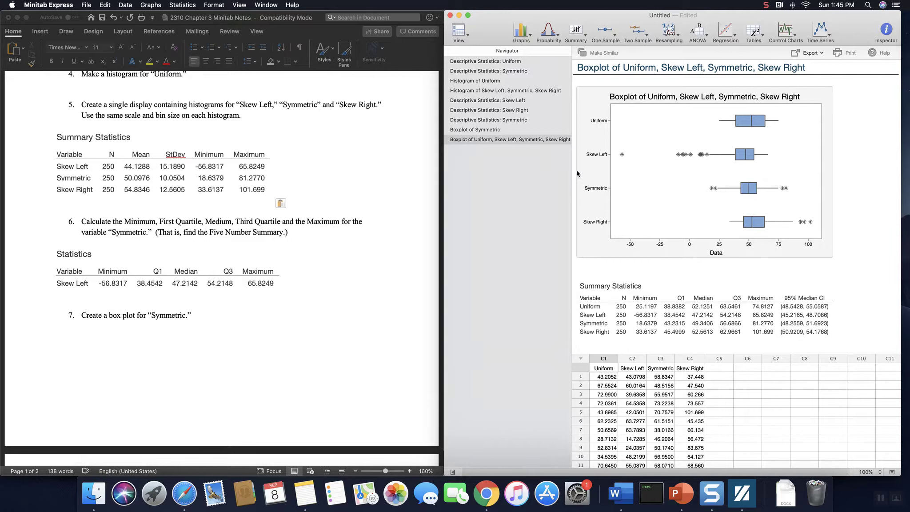
# Step: Copy the four-variable boxplot, switch to Word, widen its window and paste the graph below question 7 in the notes
pyautogui.click(583, 254)
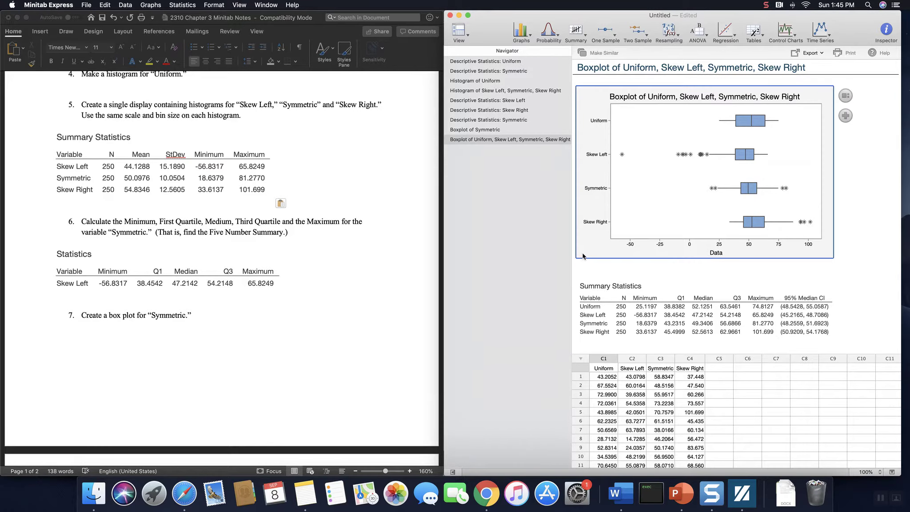
pyautogui.rightClick(589, 246)
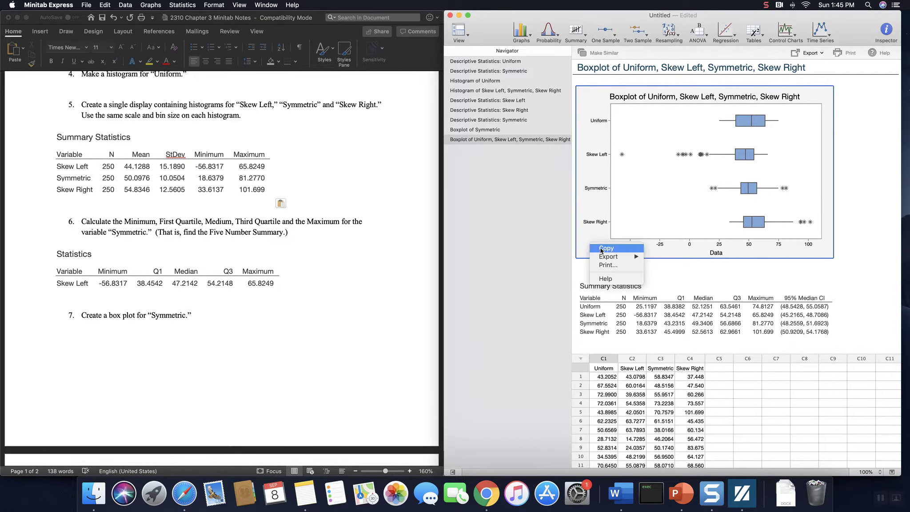
pyautogui.click(601, 249)
pyautogui.click(176, 341)
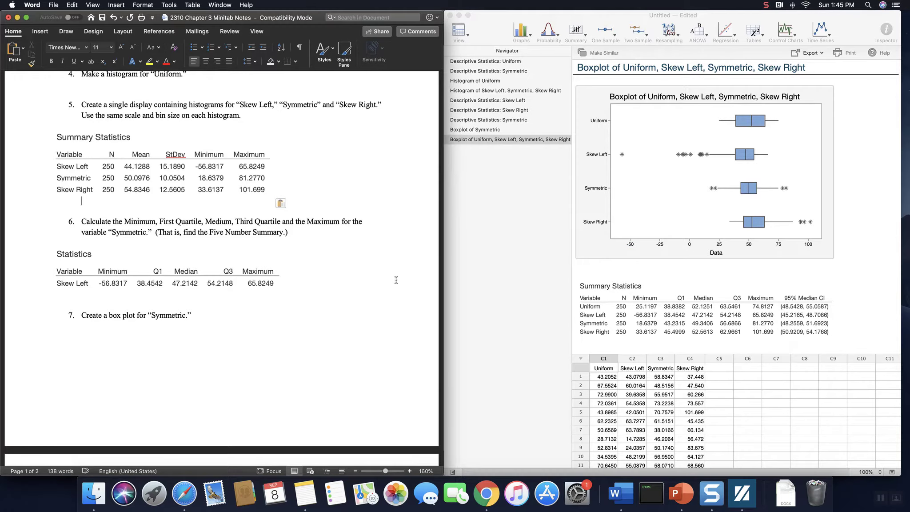
pyautogui.moveTo(442, 271); pyautogui.dragTo(454, 272)
pyautogui.moveTo(686, 292); pyautogui.dragTo(688, 293)
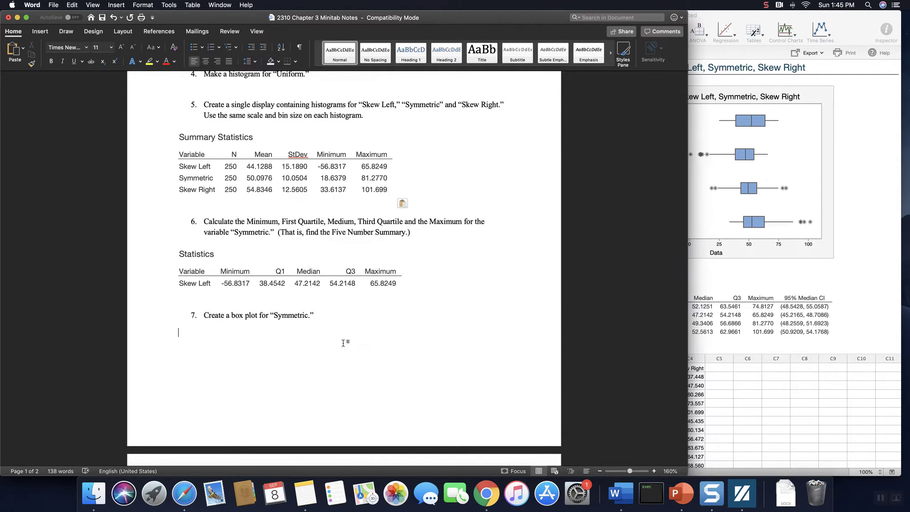
pyautogui.press('super+v')
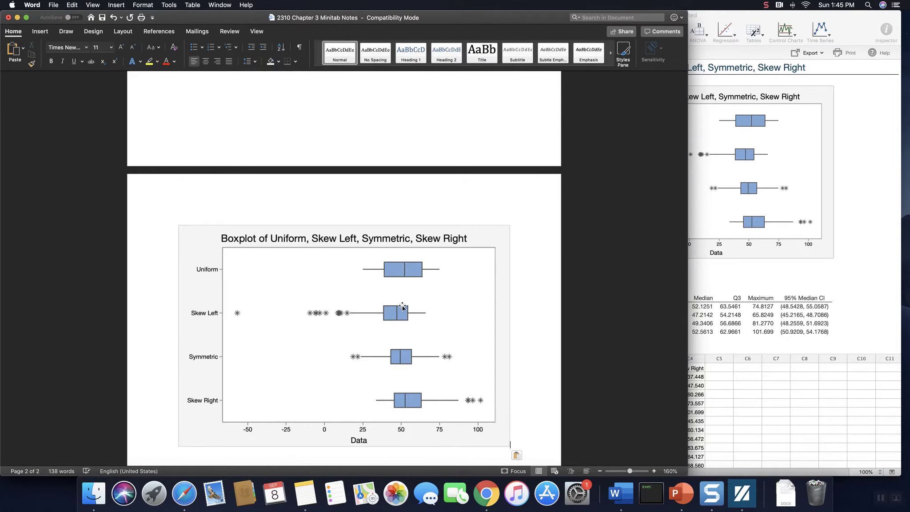
pyautogui.scroll(-3, 418, 304)
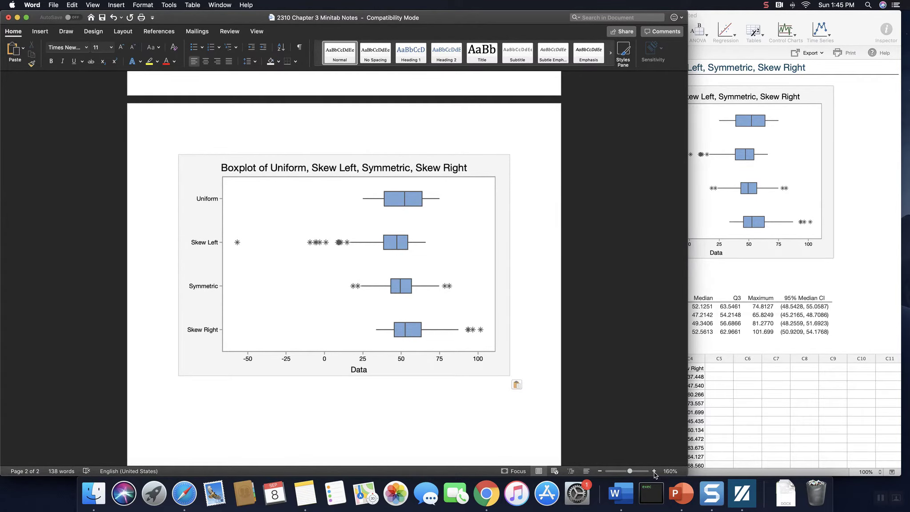
pyautogui.click(653, 471)
pyautogui.click(653, 471)
pyautogui.click(654, 471)
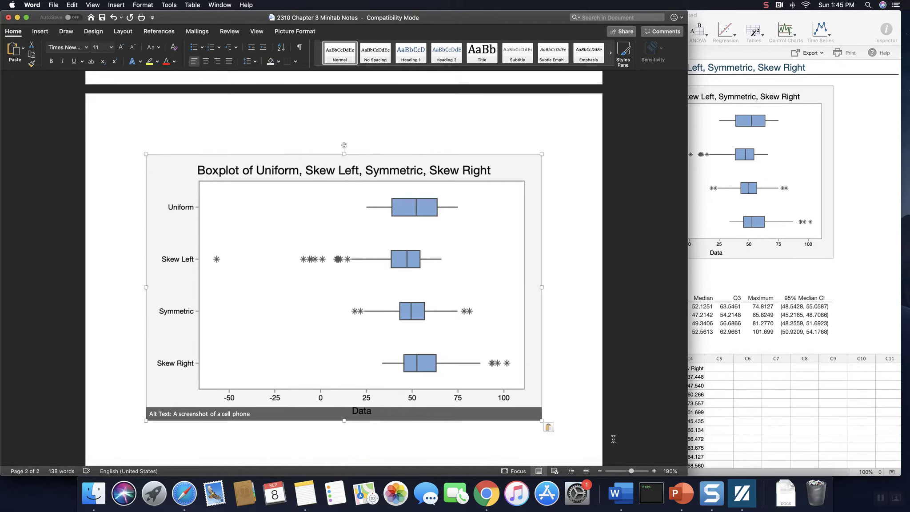